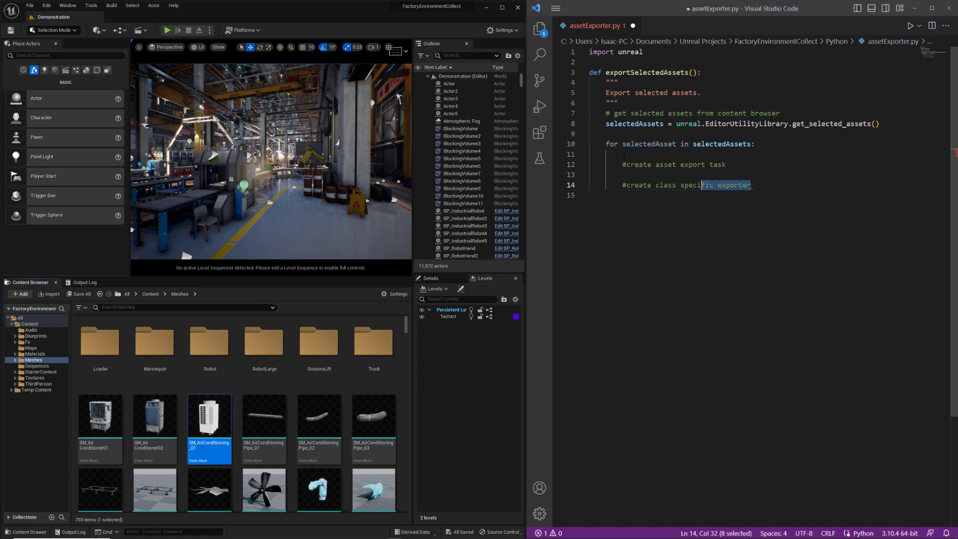
- Review the script's function definition and the line fetching the selected assets
{"action": "key", "text": "ctrl+a"}
{"action": "left_click", "coordinate": [663, 54]}
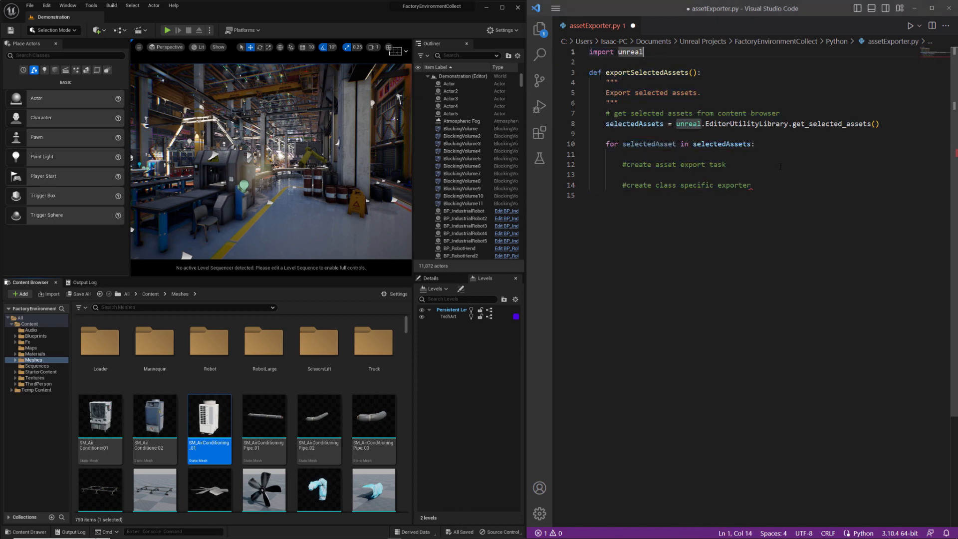
{"action": "left_click", "coordinate": [779, 144]}
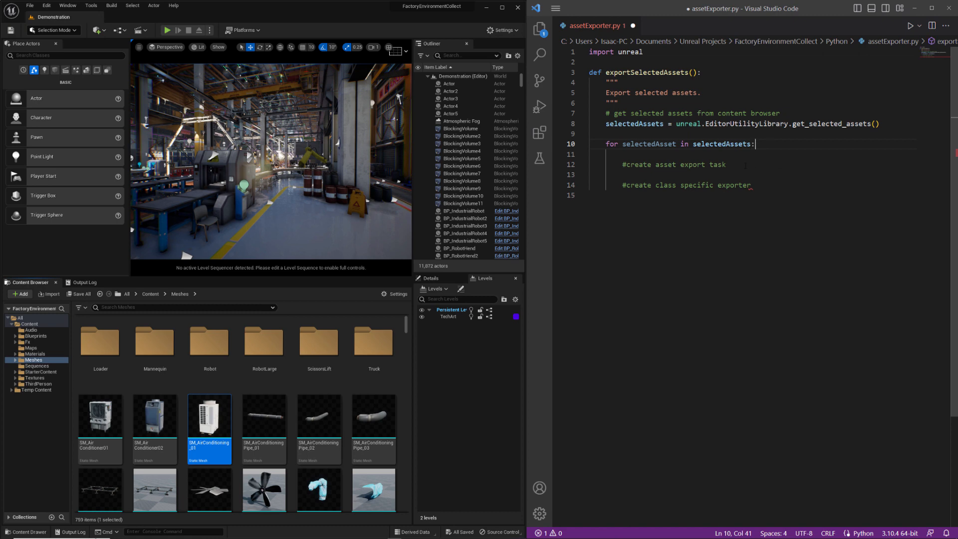
{"action": "left_click_drag", "start_coordinate": [701, 72], "coordinate": [592, 72]}
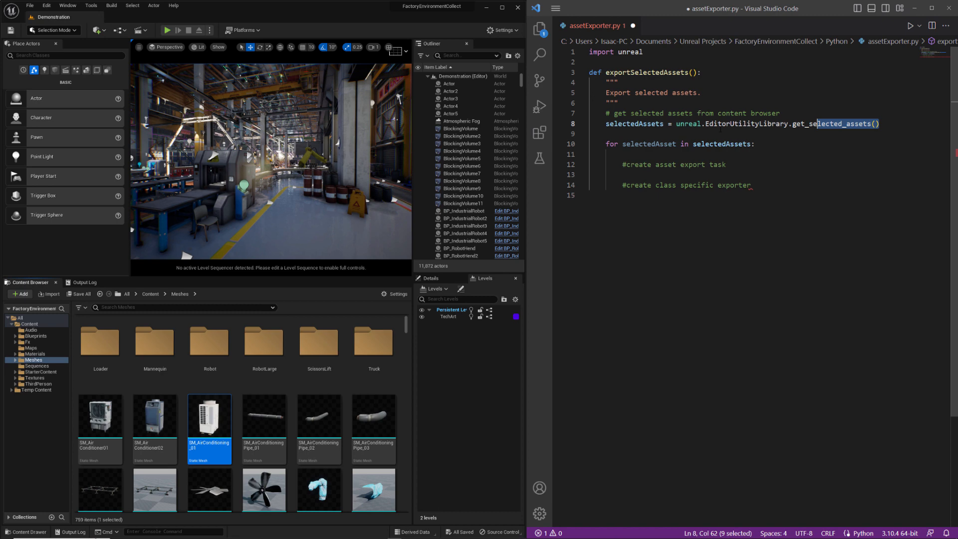
{"action": "left_click_drag", "start_coordinate": [879, 124], "coordinate": [605, 124]}
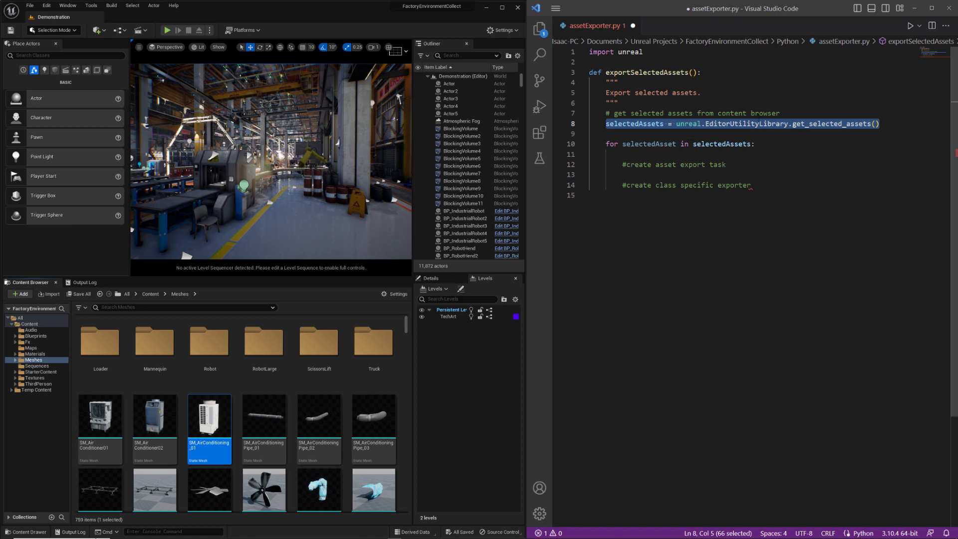
{"action": "left_click", "coordinate": [771, 143]}
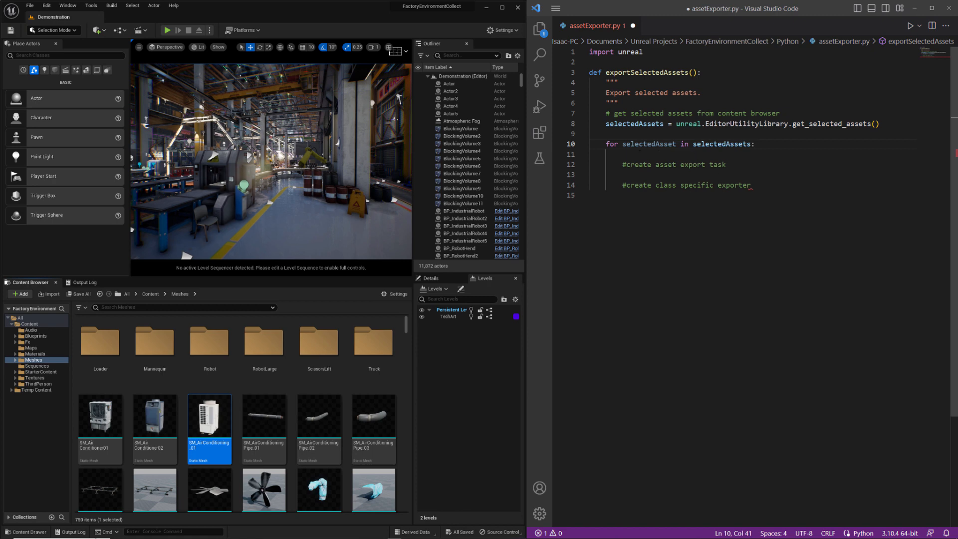
- Highlight the 'asset export task' and 'class specific exporter' comment phrases in the loop
{"action": "key", "text": "Down"}
{"action": "key", "text": "Down"}
{"action": "key", "text": "ctrl+shift+Left"}
{"action": "key", "text": "ctrl+shift+Left"}
{"action": "key", "text": "ctrl+shift+Left"}
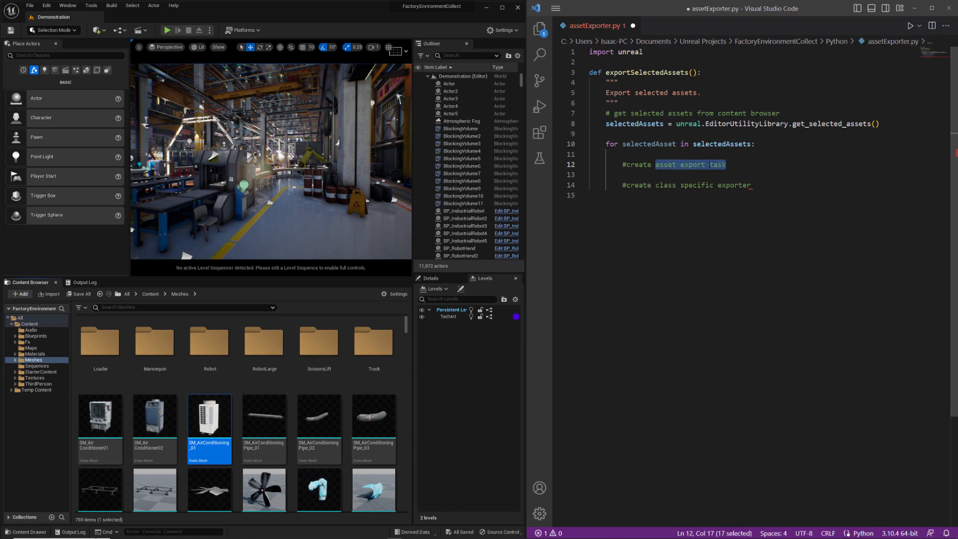
{"action": "key", "text": "Down"}
{"action": "key", "text": "Down"}
{"action": "key", "text": "End"}
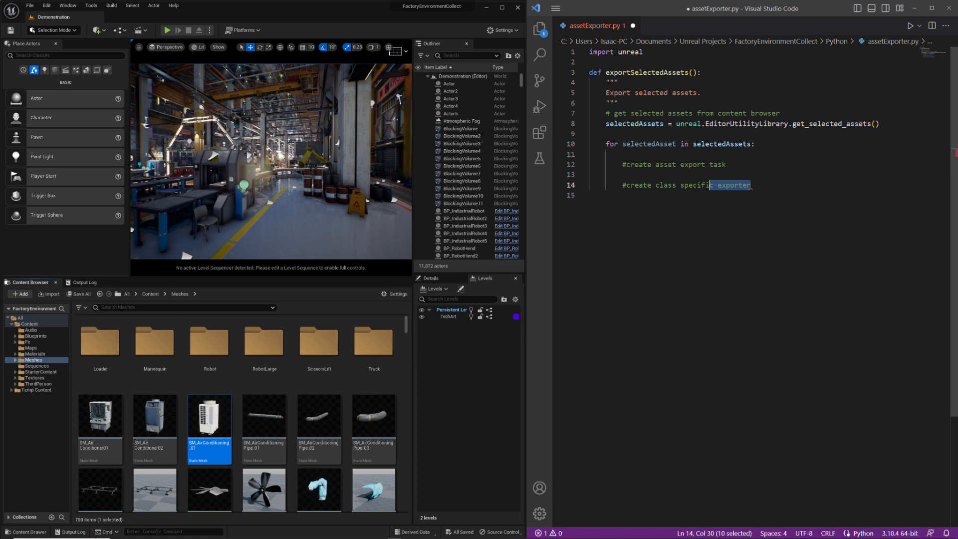
{"action": "key", "text": "ctrl+shift+Left"}
{"action": "key", "text": "ctrl+shift+Left"}
{"action": "key", "text": "ctrl+shift+Left"}
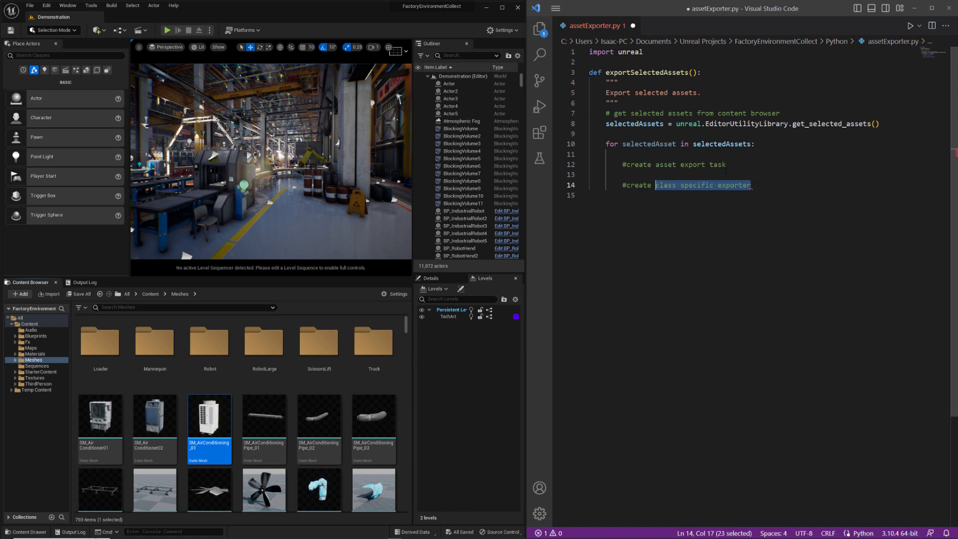
{"action": "left_click", "coordinate": [727, 167]}
- Switch to the unreal.AssetExportTask docs page and highlight 'exporter' in its property heading
{"action": "key", "text": "alt+Tab"}
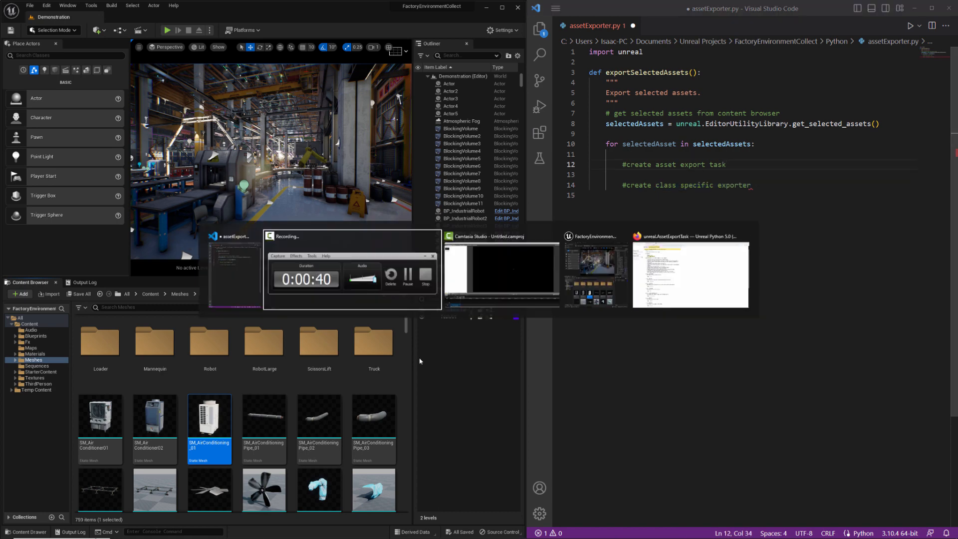
{"action": "key", "text": "alt+Tab"}
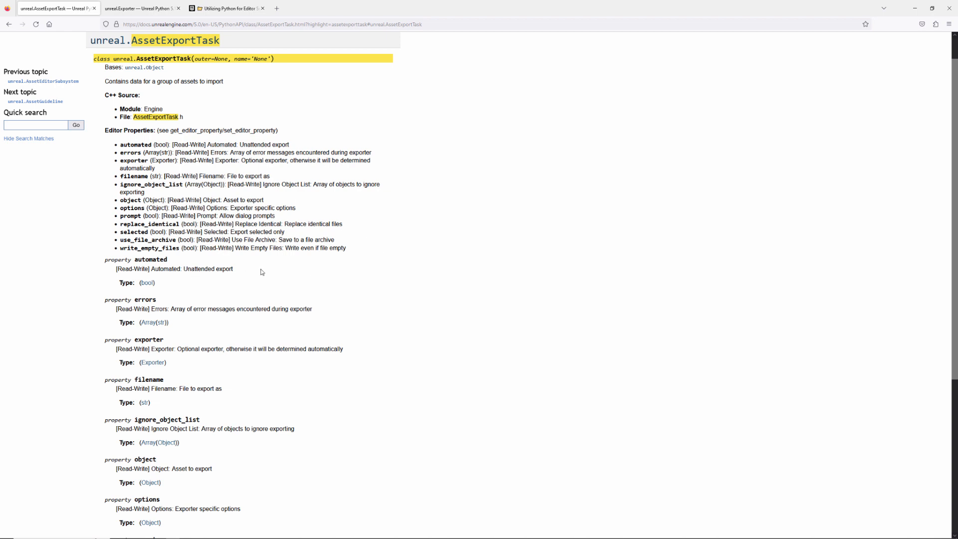
{"action": "scroll", "coordinate": [259, 271], "scroll_direction": "down", "scroll_amount": 3}
{"action": "scroll", "coordinate": [257, 271], "scroll_direction": "down", "scroll_amount": 2}
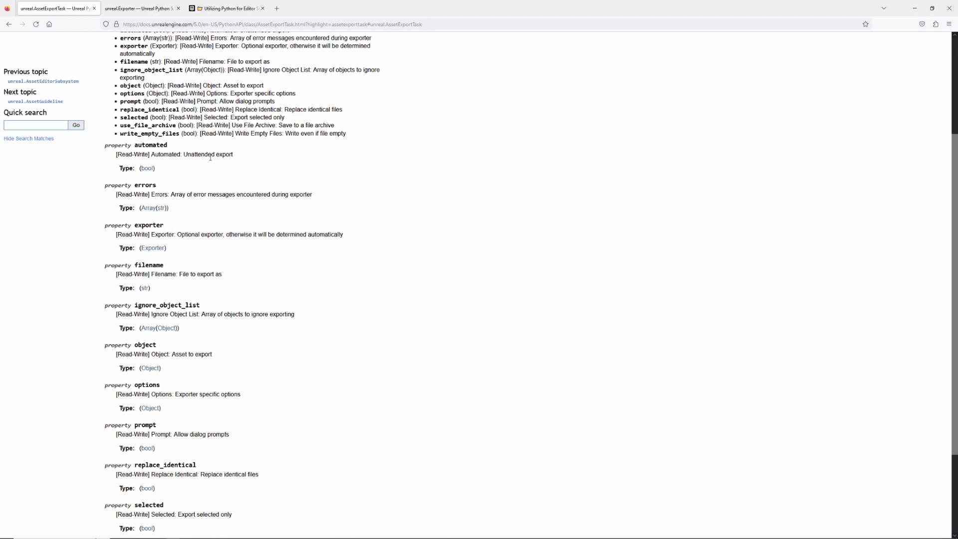
{"action": "scroll", "coordinate": [225, 176], "scroll_direction": "down", "scroll_amount": 1}
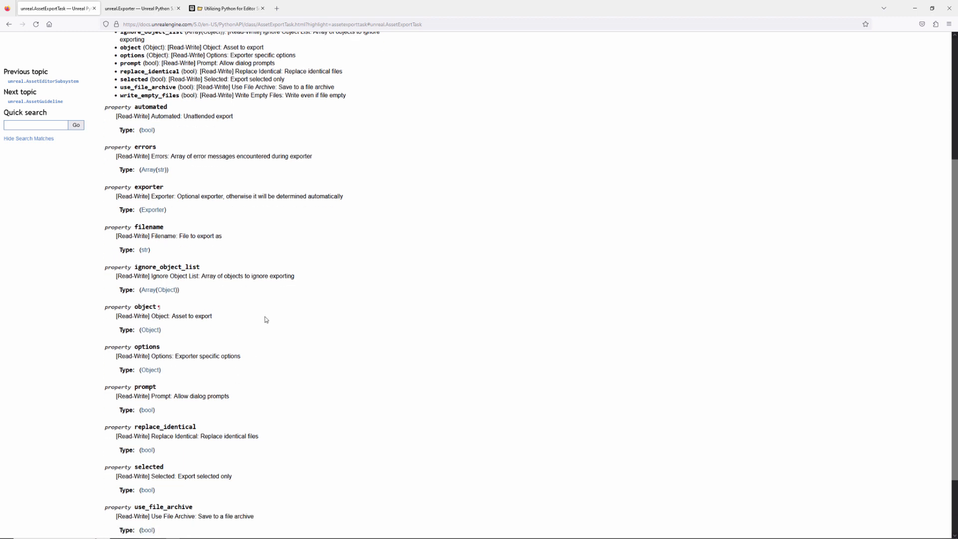
{"action": "scroll", "coordinate": [266, 321], "scroll_direction": "down", "scroll_amount": 1}
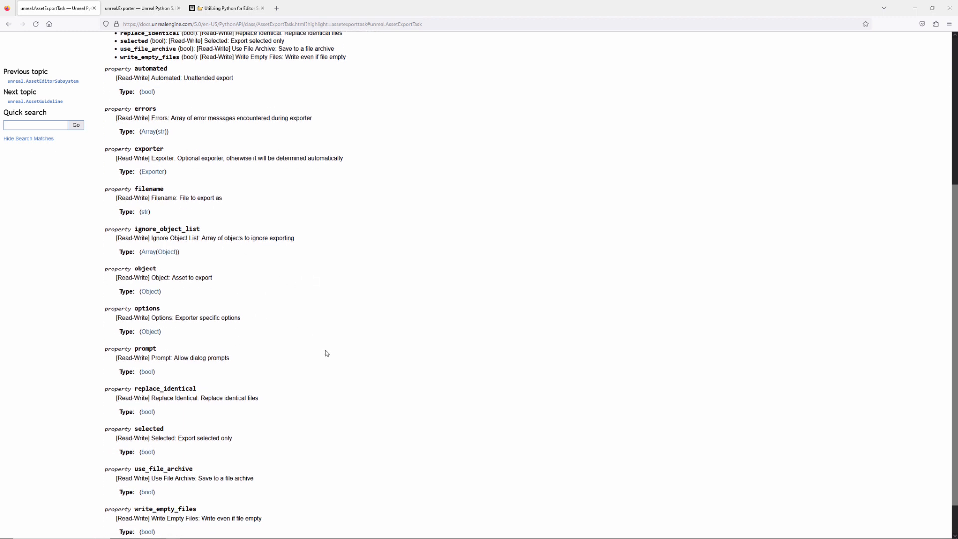
{"action": "scroll", "coordinate": [325, 352], "scroll_direction": "down", "scroll_amount": 1}
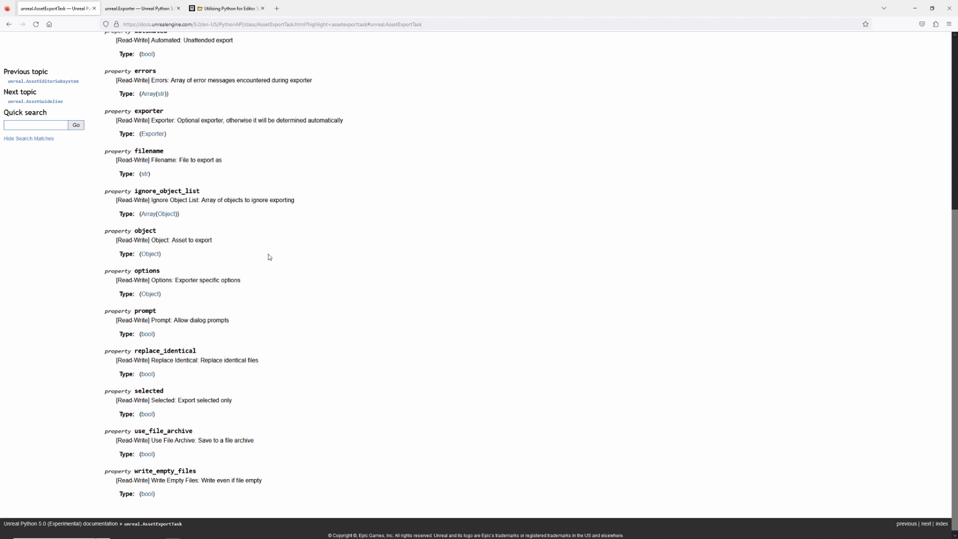
{"action": "scroll", "coordinate": [270, 256], "scroll_direction": "up", "scroll_amount": 2}
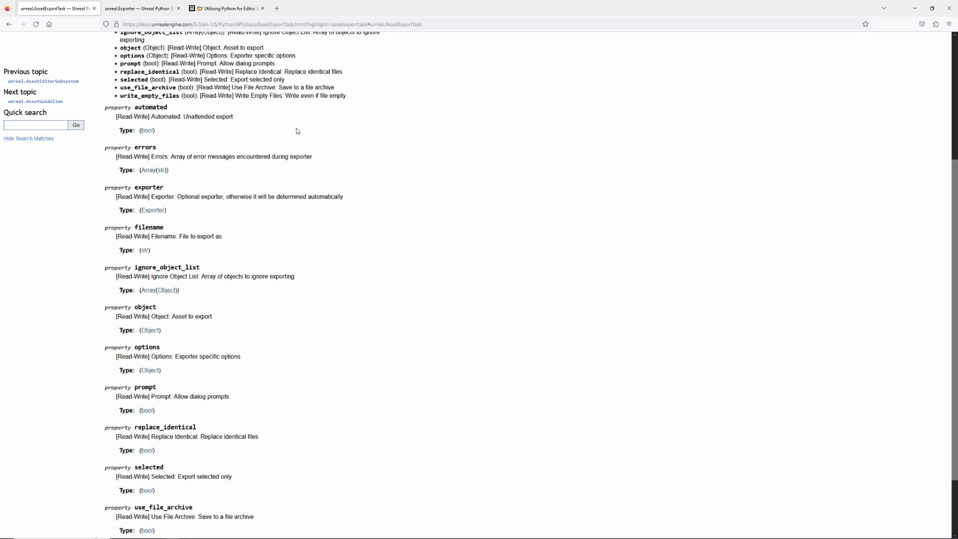
{"action": "scroll", "coordinate": [225, 133], "scroll_direction": "up", "scroll_amount": 2}
{"action": "scroll", "coordinate": [195, 105], "scroll_direction": "up", "scroll_amount": 2}
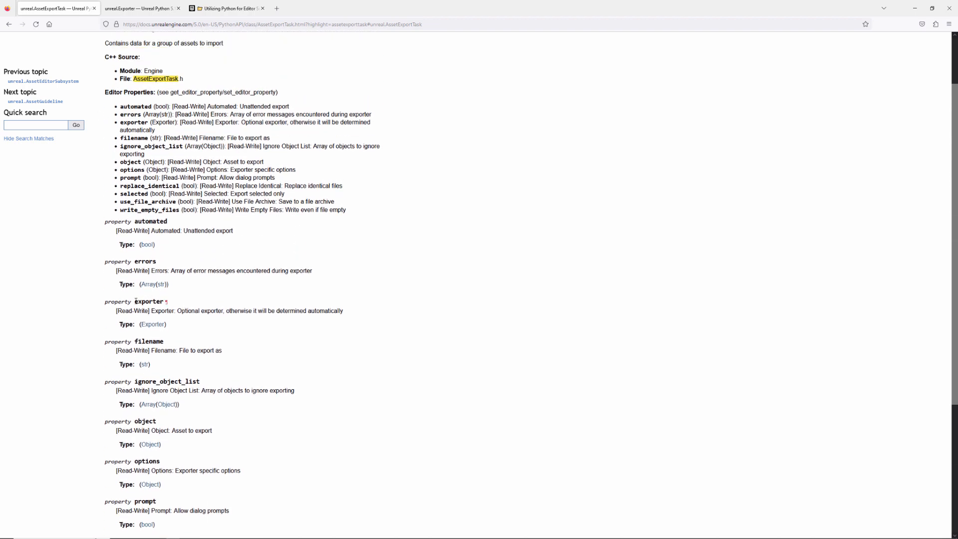
{"action": "left_click_drag", "start_coordinate": [135, 302], "coordinate": [162, 302]}
- Compare the unreal.Exporter and unreal.AssetExportTask doc tabs side by side
{"action": "left_click", "coordinate": [139, 9]}
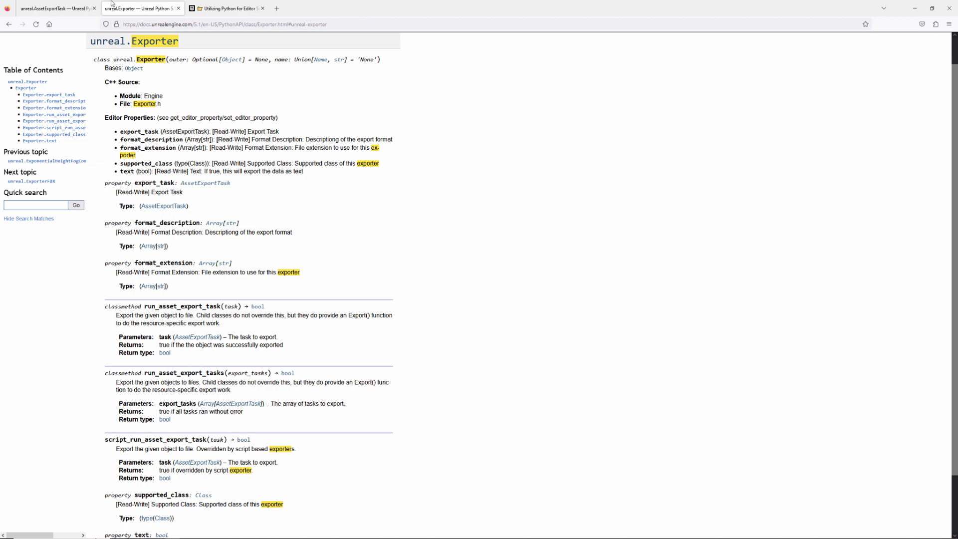
{"action": "left_click", "coordinate": [44, 9]}
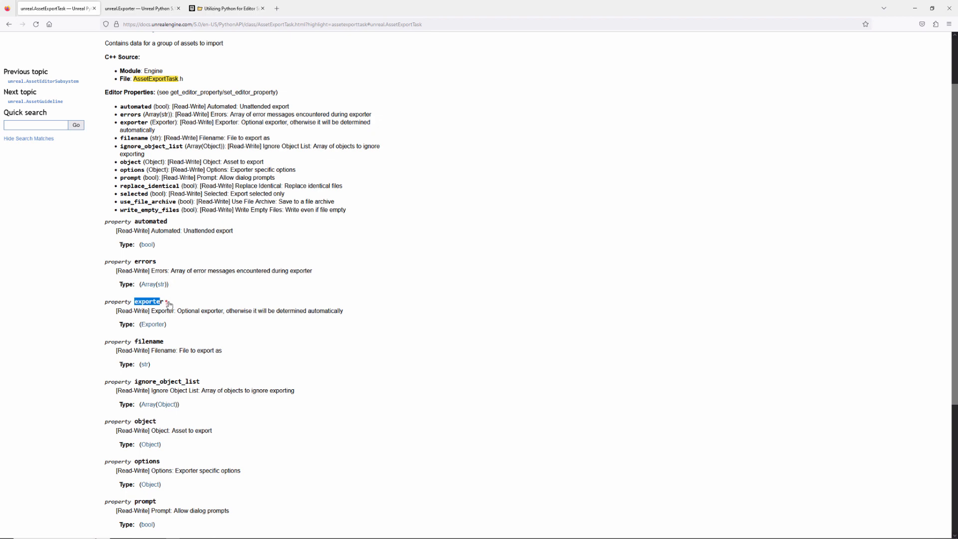
{"action": "left_click", "coordinate": [122, 7]}
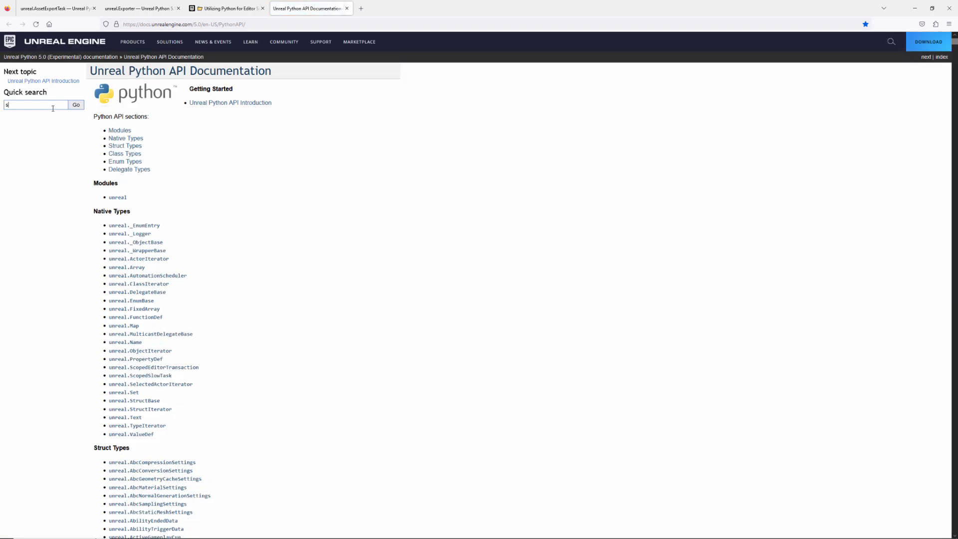
{"action": "type", "text": "tatic mesh e"}
{"action": "type", "text": "xporter fbx"}
- Find the unreal.StaticMeshExporterFBX page via search, then select the unreal.AssetExportTask title to copy
{"action": "key", "text": "Return"}
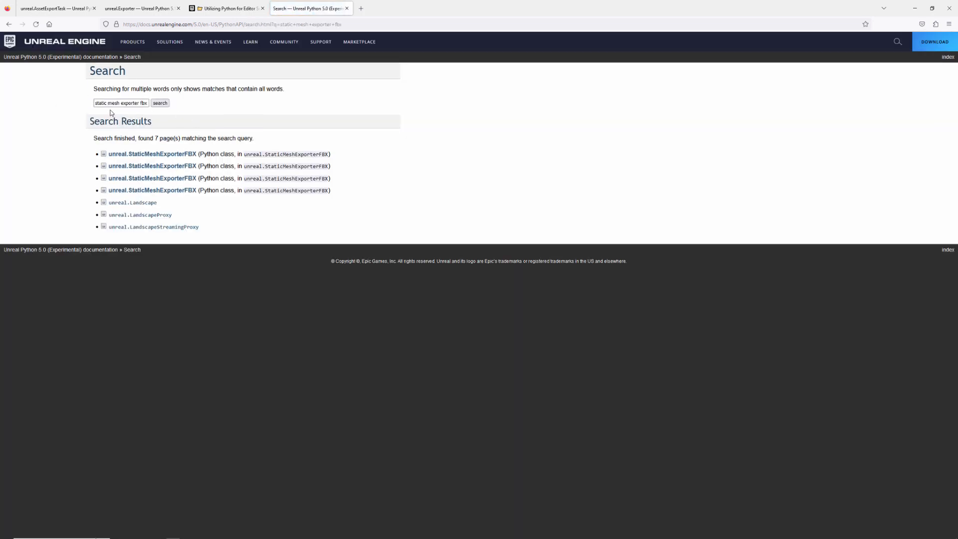
{"action": "triple_click", "coordinate": [101, 103]}
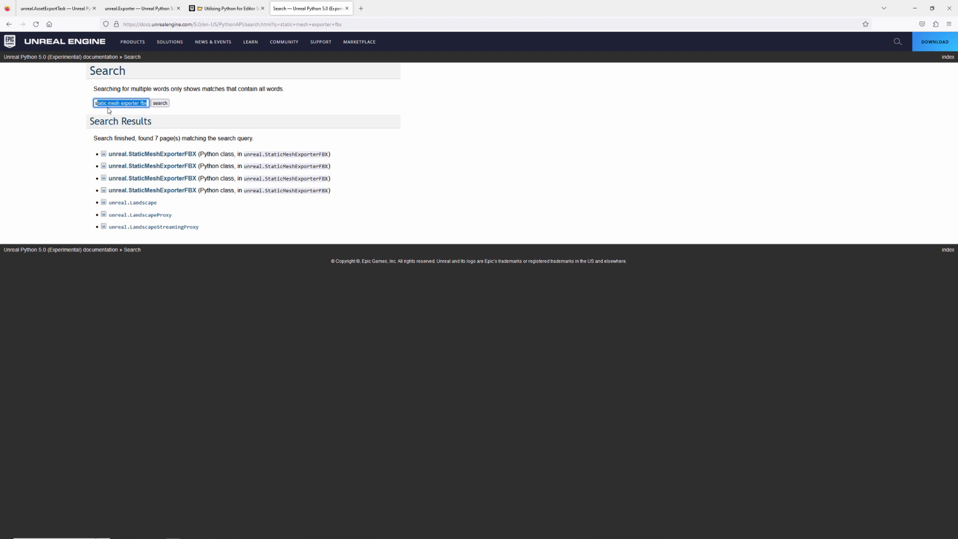
{"action": "double_click", "coordinate": [142, 102]}
{"action": "left_click", "coordinate": [172, 156]}
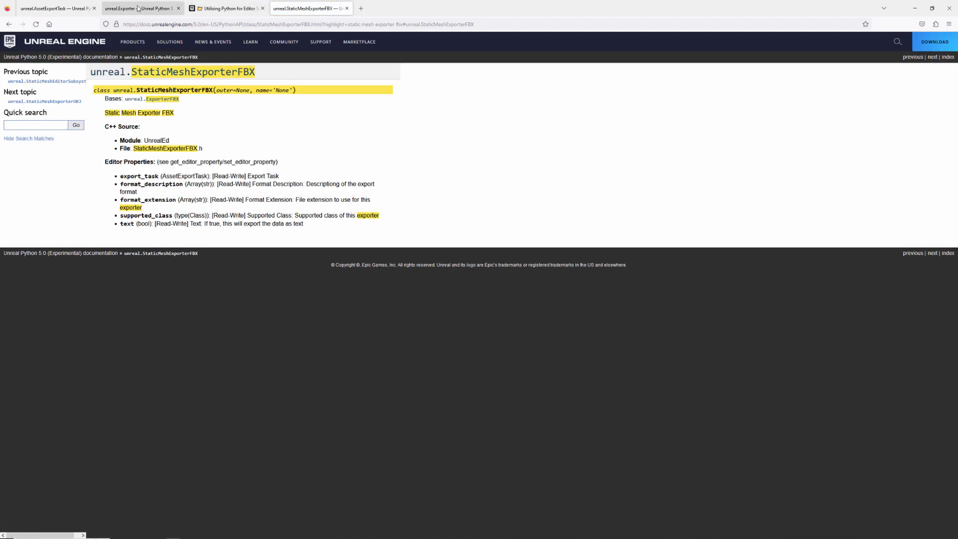
{"action": "left_click", "coordinate": [53, 8]}
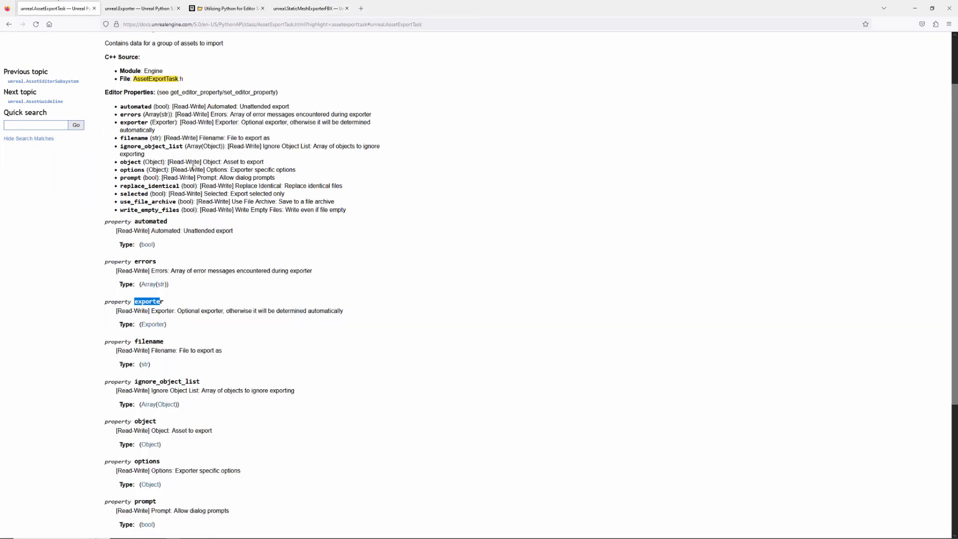
{"action": "scroll", "coordinate": [117, 102], "scroll_direction": "up", "scroll_amount": 3}
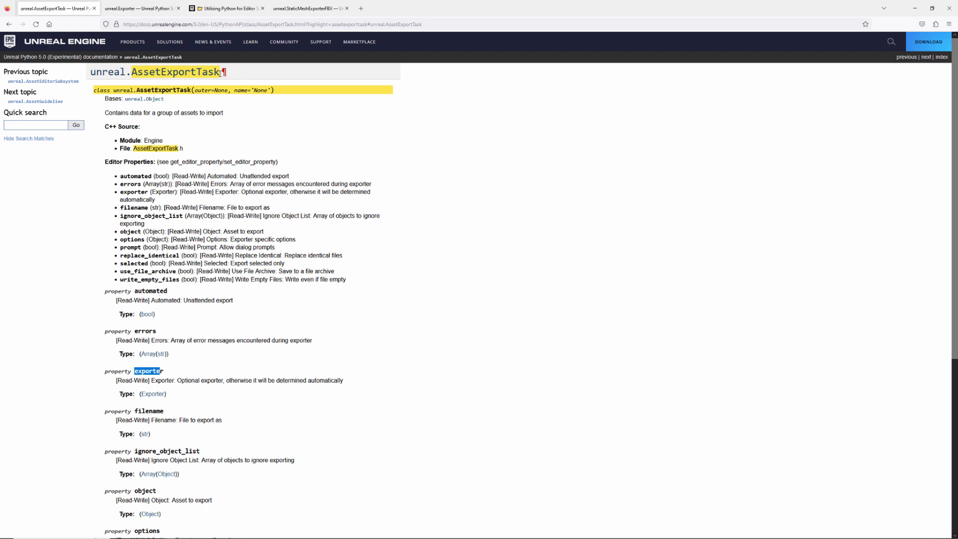
{"action": "left_click_drag", "start_coordinate": [222, 72], "coordinate": [90, 72]}
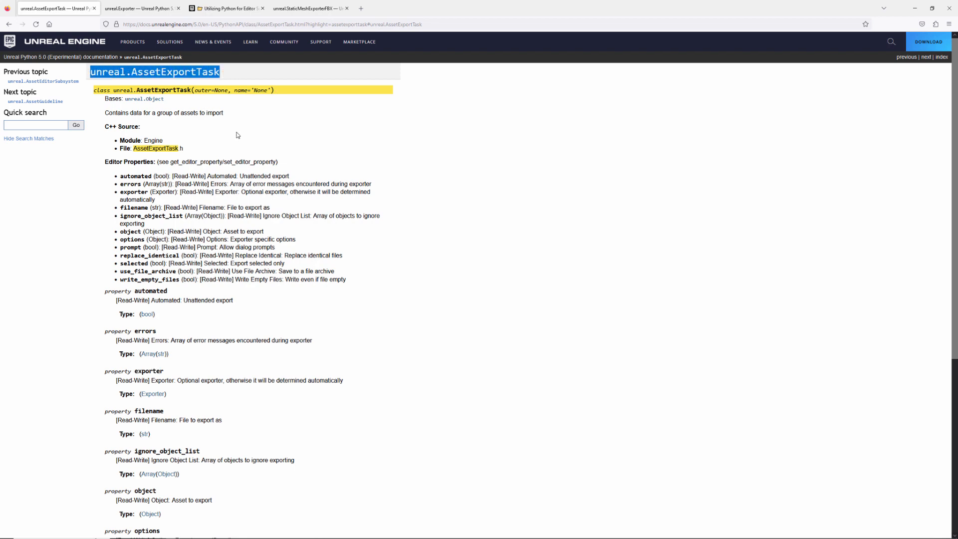
- Add exportTask = unreal.AssetExportTask() on a new line under the export task comment
{"action": "key", "text": "alt+Tab"}
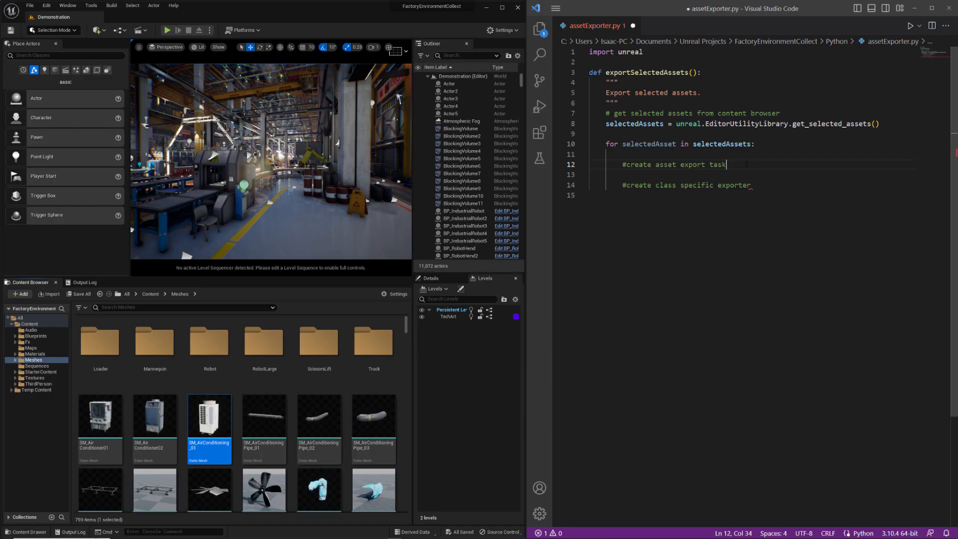
{"action": "key", "text": "Return"}
{"action": "type", "text": "export"}
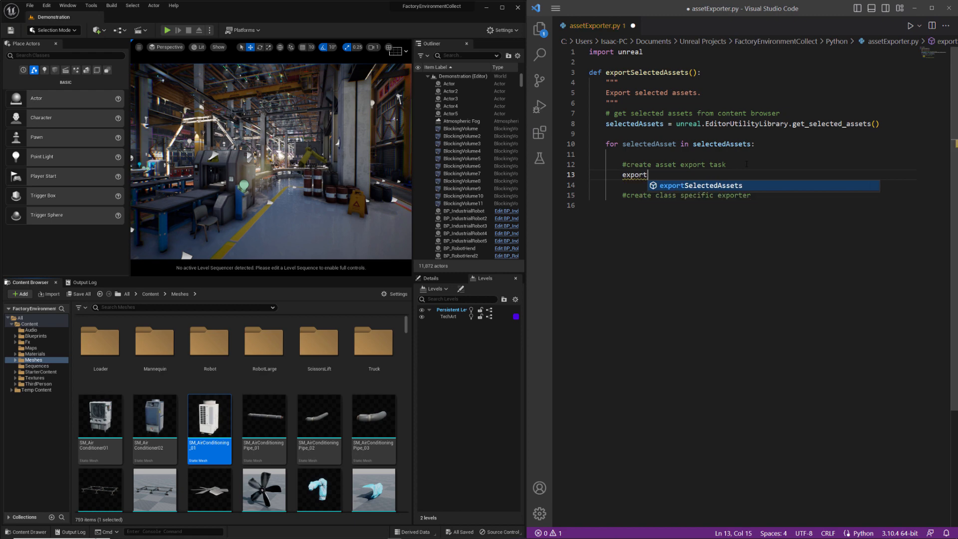
{"action": "type", "text": "Task"}
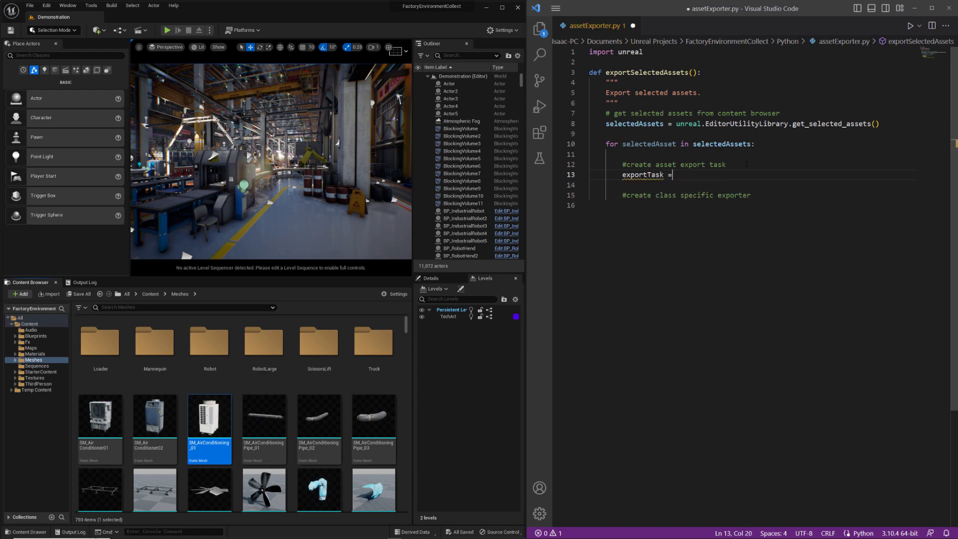
{"action": "type", "text": " = unreal.AssetExportTask()"}
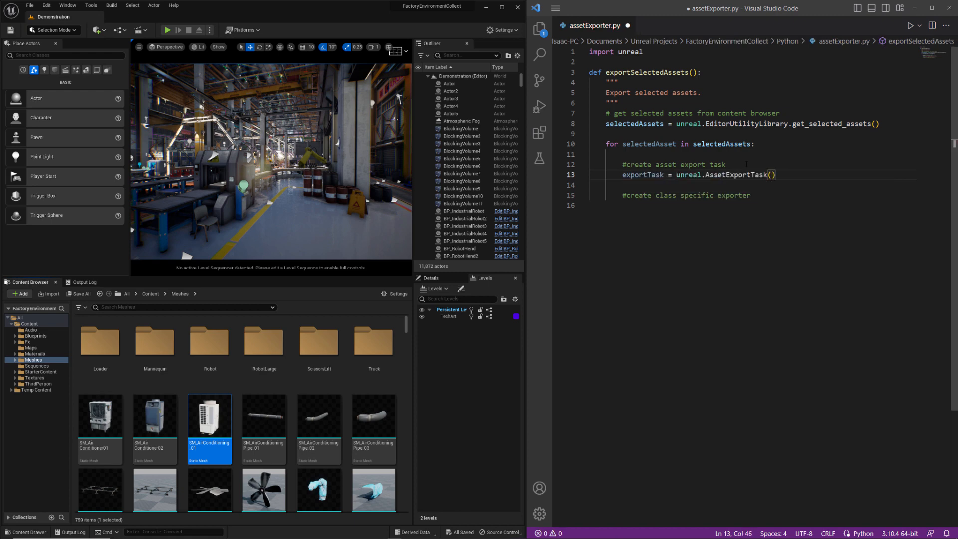
{"action": "key", "text": "Return"}
{"action": "key", "text": "alt+Tab"}
{"action": "key", "text": "alt+Tab"}
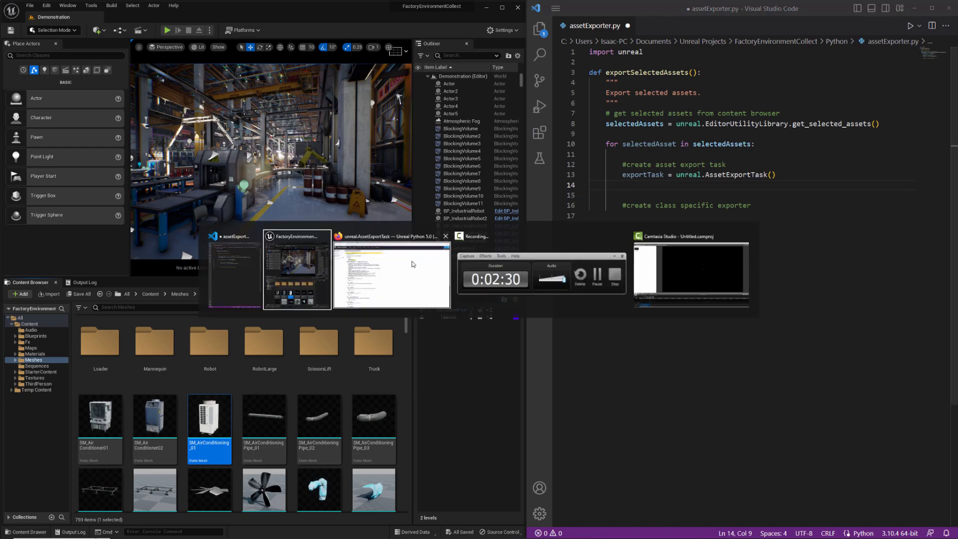
- Add exportTask.automated = True using the property name from the docs
{"action": "left_click", "coordinate": [412, 263]}
{"action": "double_click", "coordinate": [136, 175]}
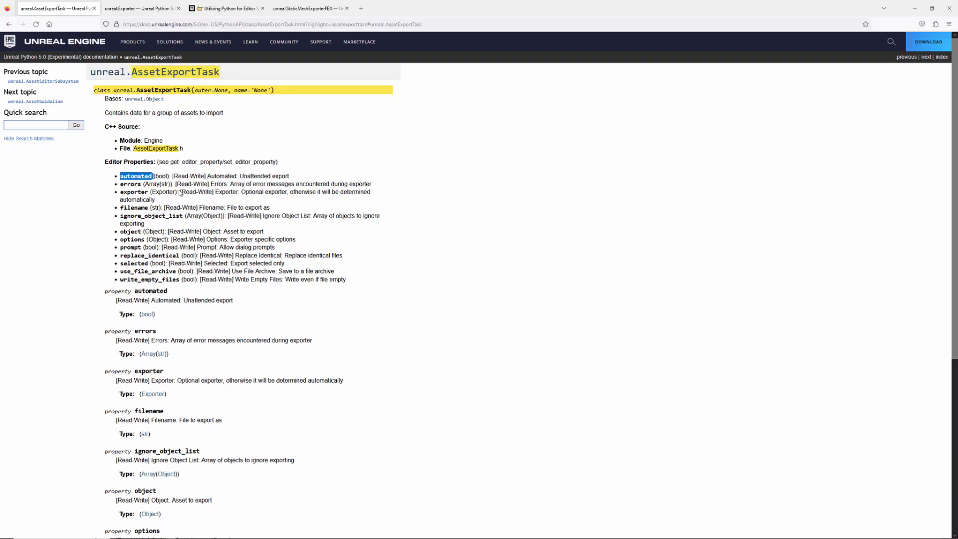
{"action": "key", "text": "alt+Tab"}
{"action": "key", "text": "alt+Tab"}
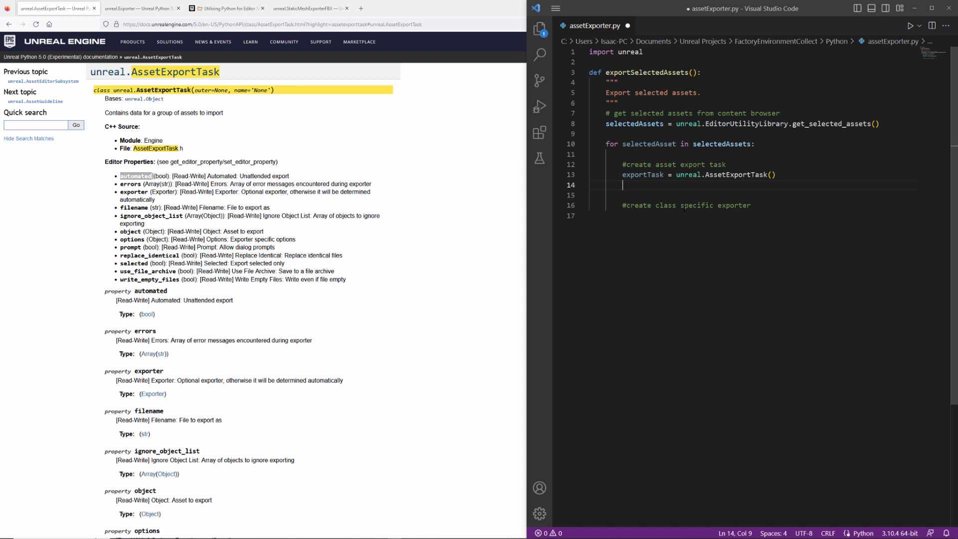
{"action": "type", "text": "export"}
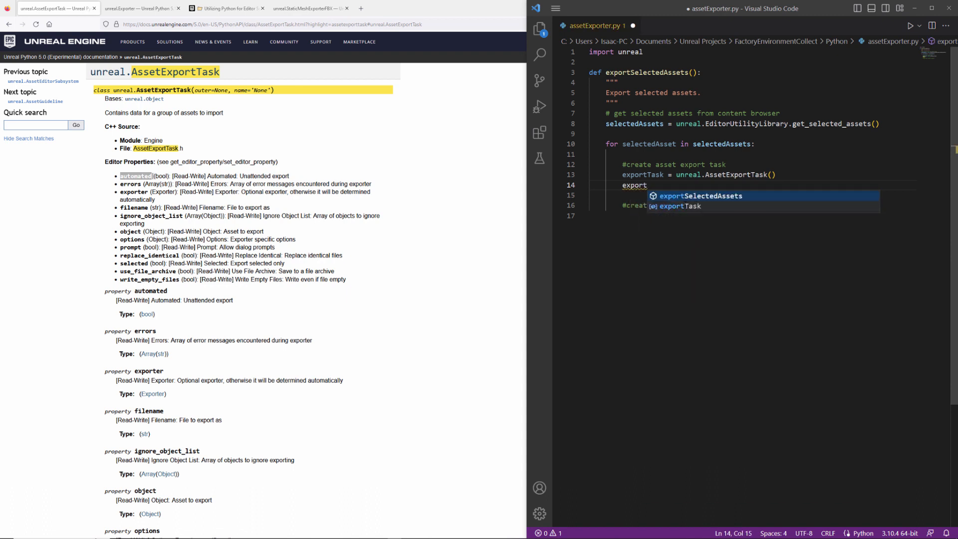
{"action": "type", "text": "Ta"}
{"action": "key", "text": "Tab"}
{"action": "type", "text": ".aut"}
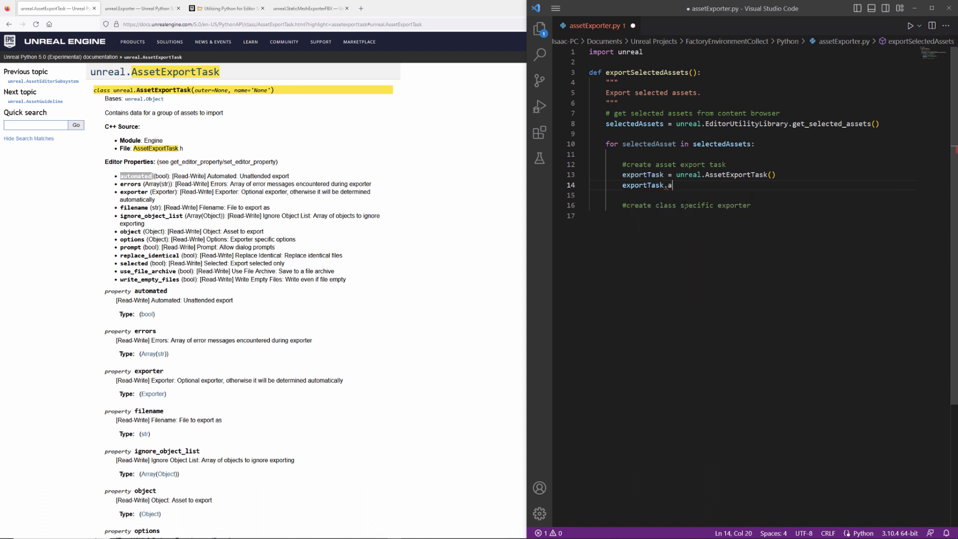
{"action": "type", "text": "omated = "}
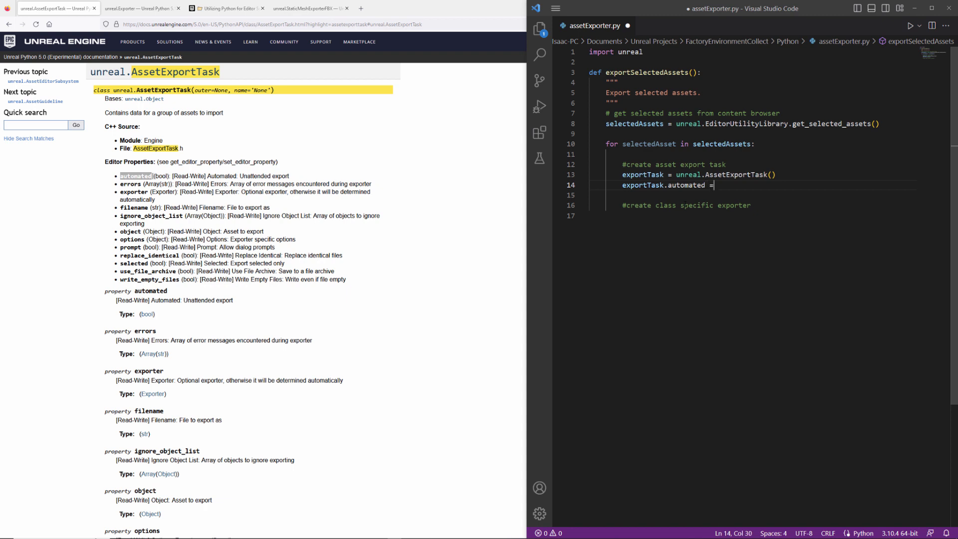
{"action": "type", "text": "True"}
{"action": "key", "text": "Return"}
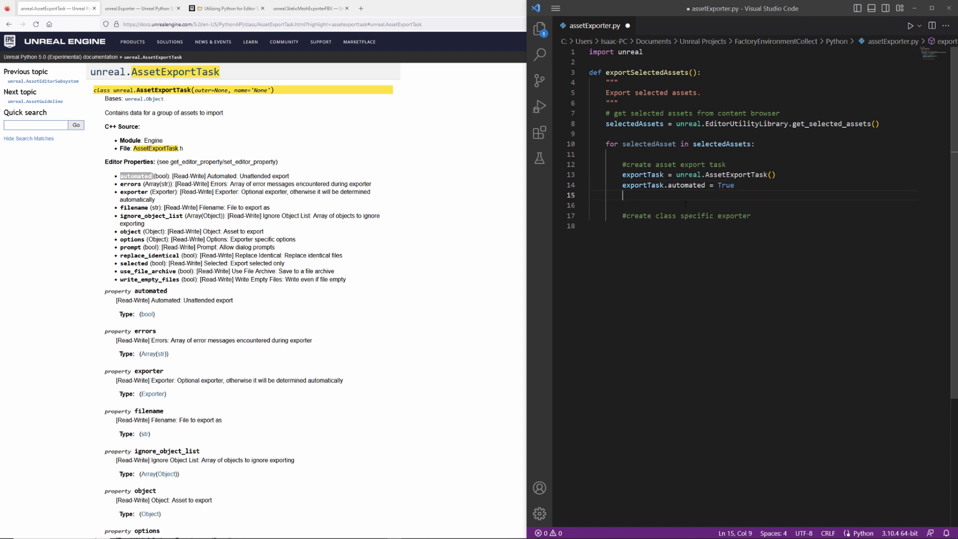
{"action": "key", "text": "alt+Tab"}
{"action": "key", "text": "alt+Tab"}
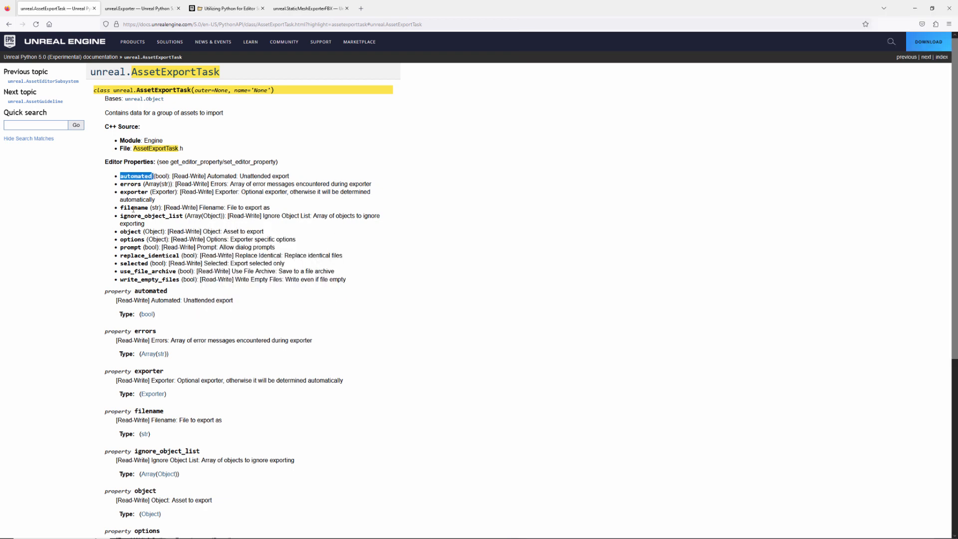
{"action": "double_click", "coordinate": [135, 192]}
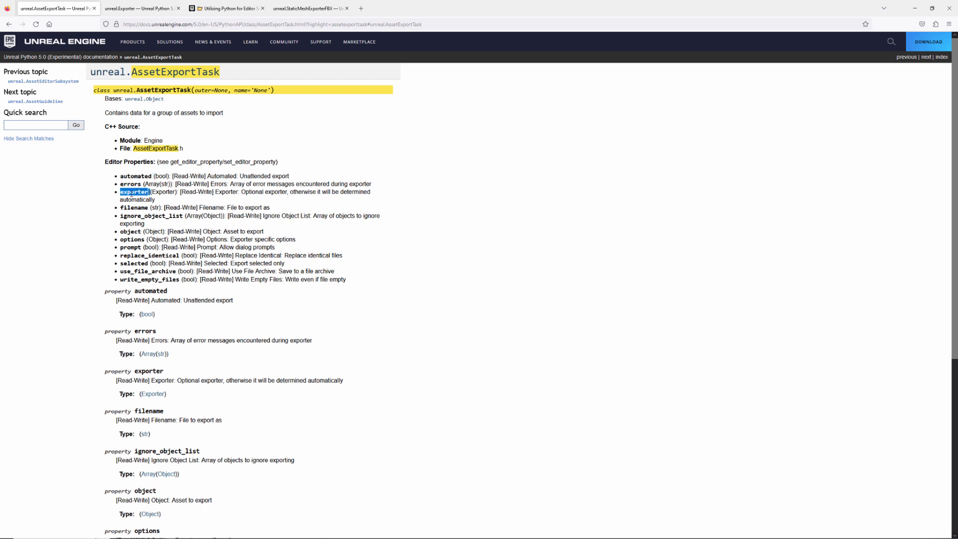
{"action": "double_click", "coordinate": [133, 207]}
{"action": "key", "text": "alt+Tab"}
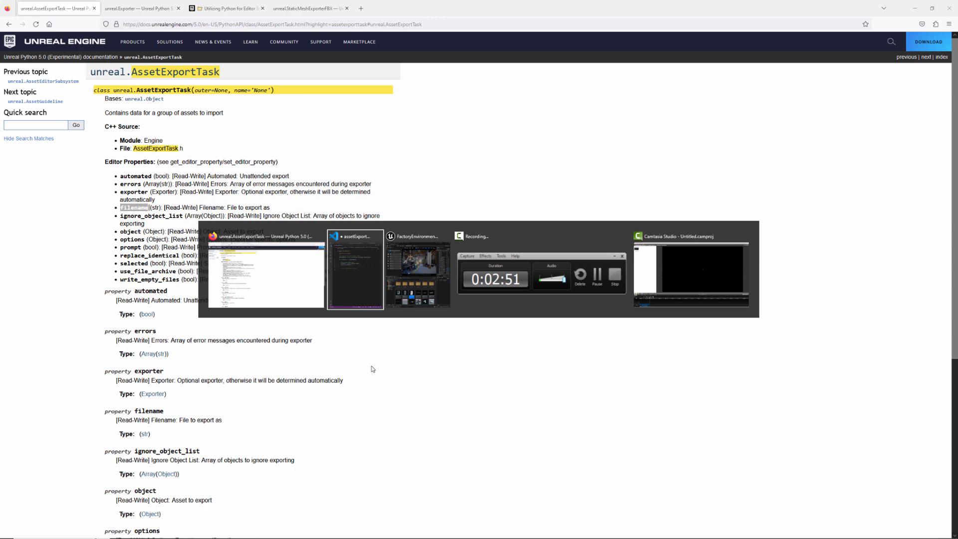
- Begin exportTask.filename = and add assetName = selectedAsset.get_name() at the loop start
{"action": "key", "text": "alt"}
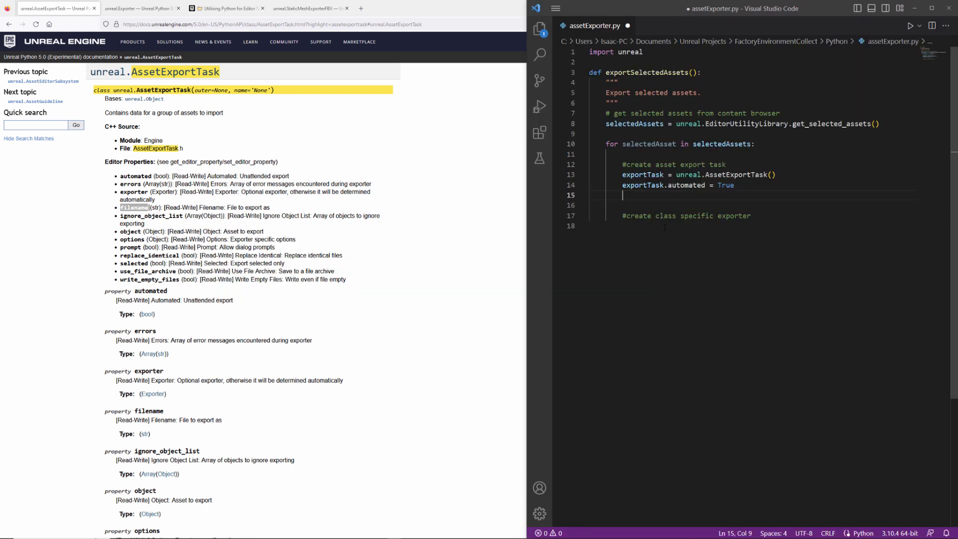
{"action": "type", "text": "exportTask."}
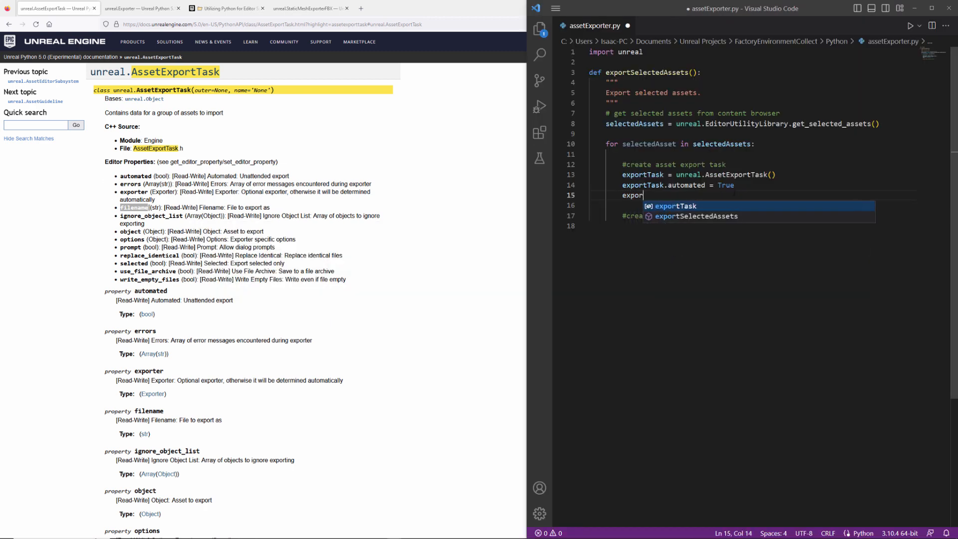
{"action": "type", "text": "filename ="}
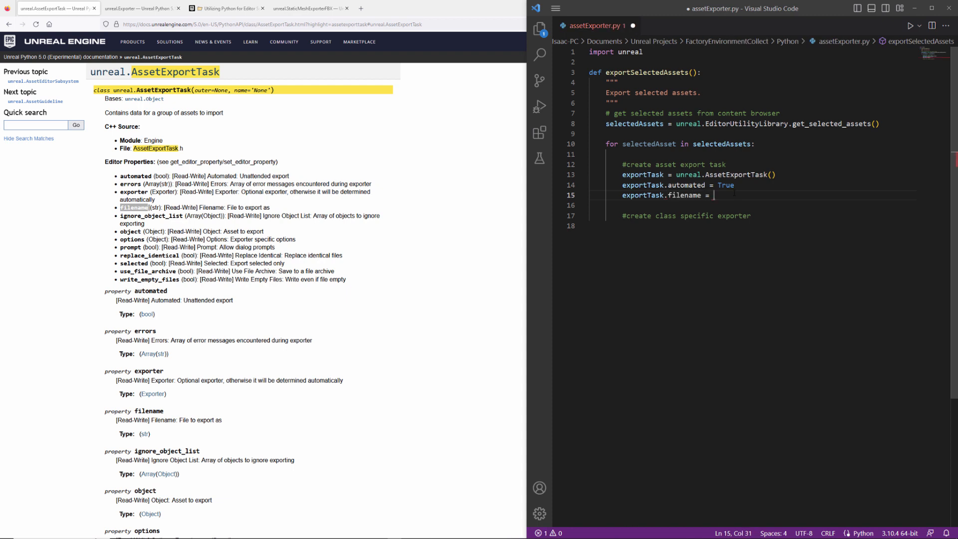
{"action": "key", "text": "Up"}
{"action": "key", "text": "Up"}
{"action": "key", "text": "Up"}
{"action": "type", "text": "assetName"}
{"action": "type", "text": " = sele"}
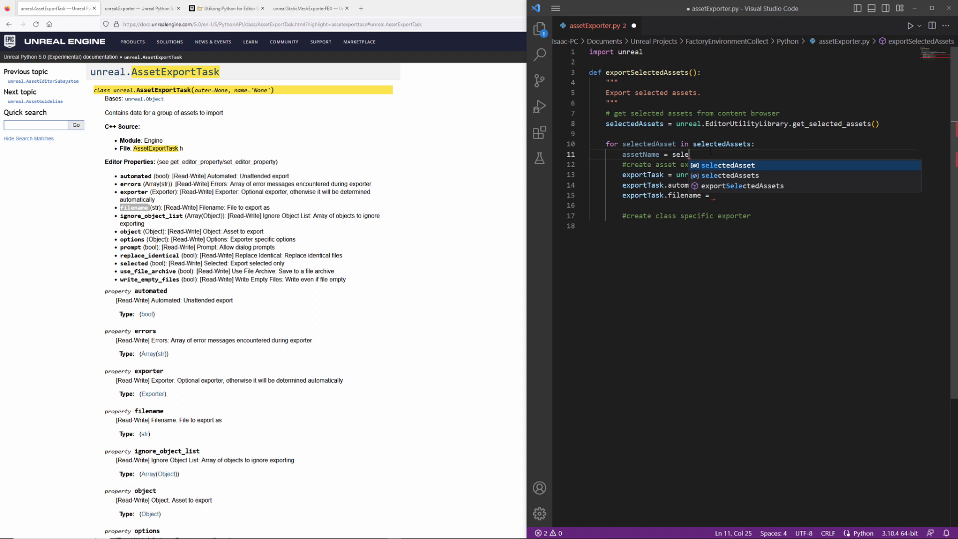
{"action": "type", "text": "ctedAsset"}
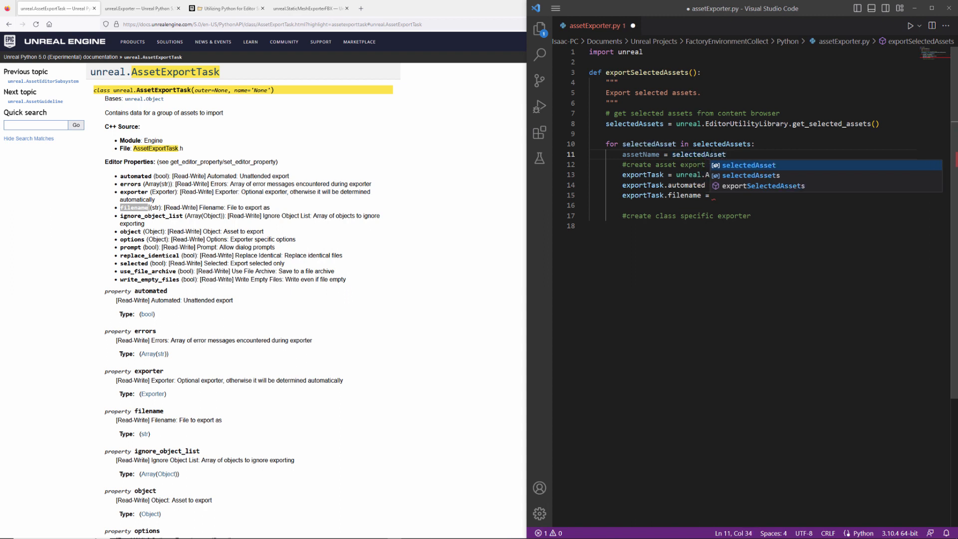
{"action": "type", "text": ".get_"}
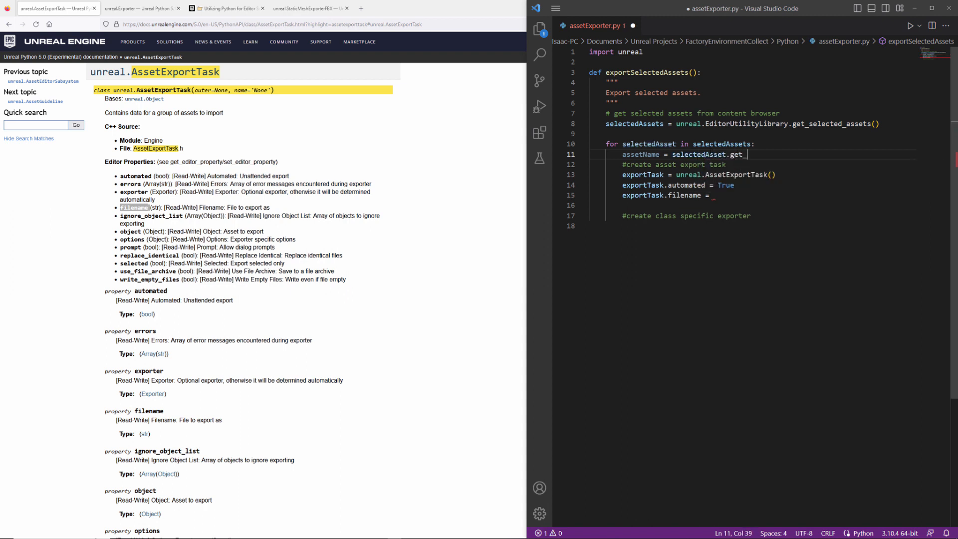
{"action": "type", "text": "name()"}
- Paste the exportedAssets folder path after filename = and double its backslashes
{"action": "key", "text": "alt+Tab"}
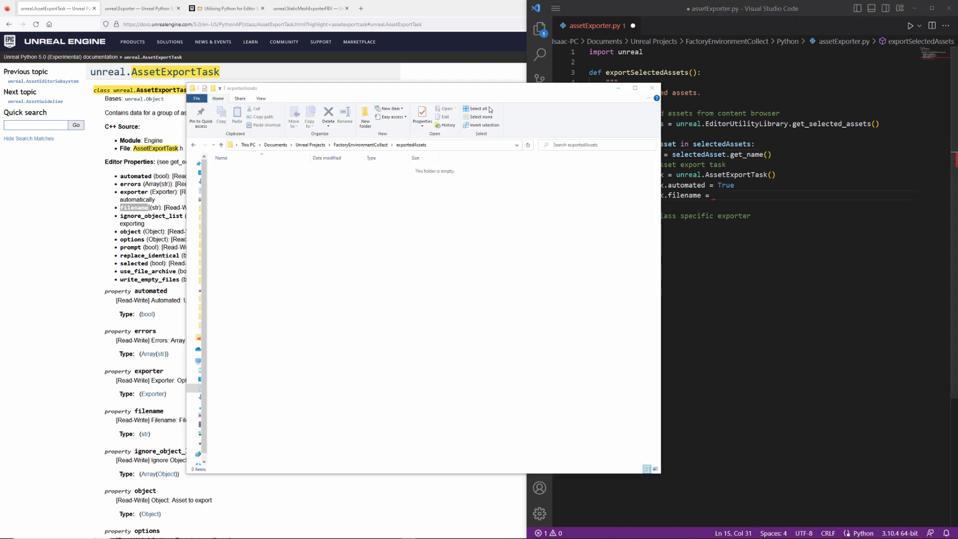
{"action": "left_click", "coordinate": [446, 146]}
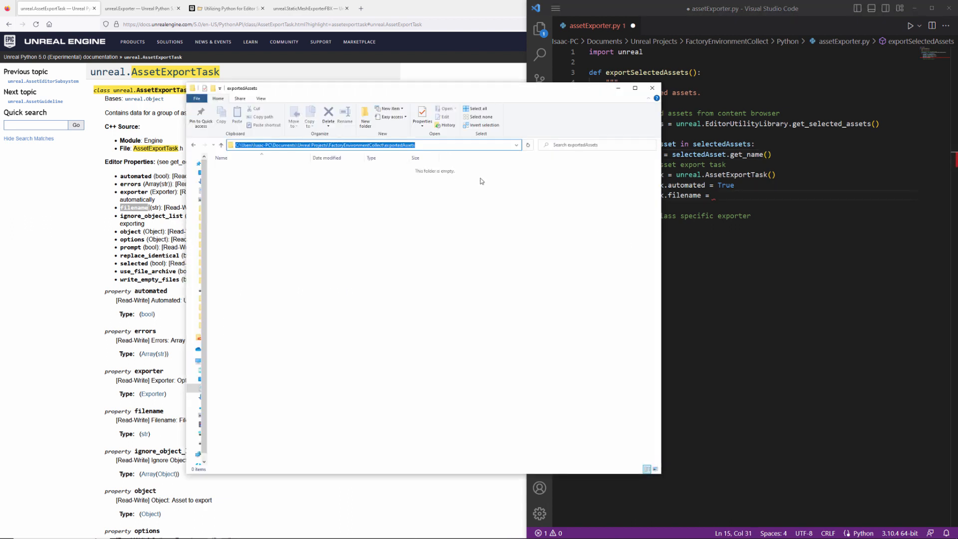
{"action": "key", "text": "alt+Tab"}
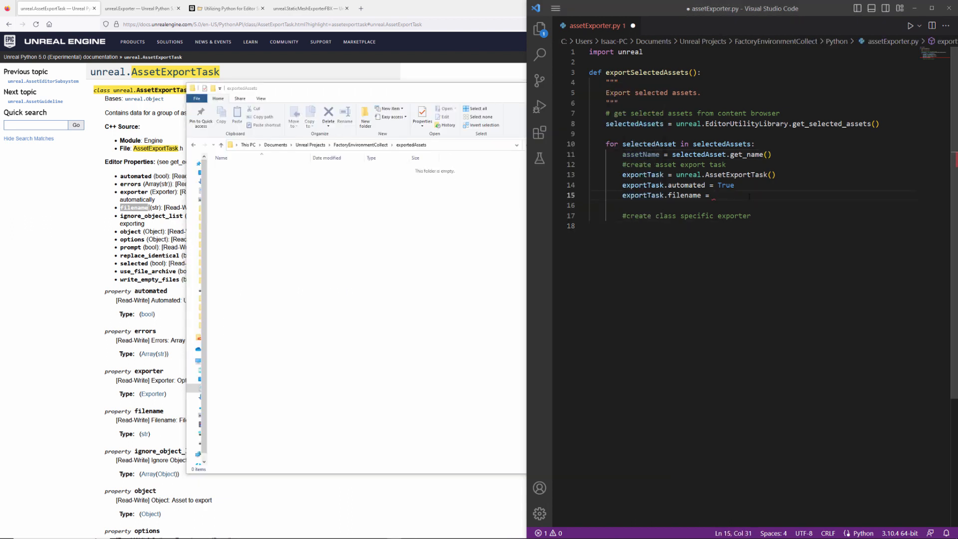
{"action": "key", "text": "ctrl+v"}
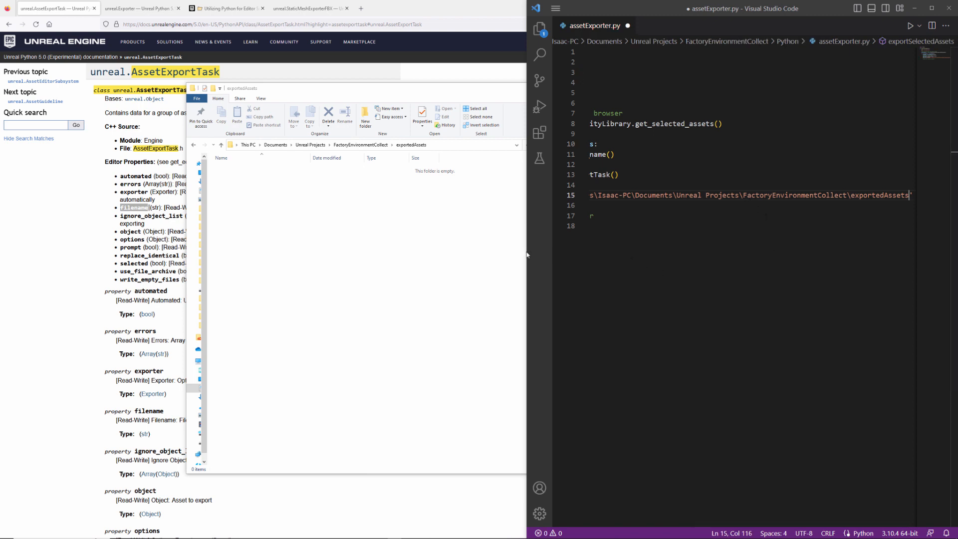
{"action": "left_click_drag", "start_coordinate": [527, 255], "coordinate": [286, 249]}
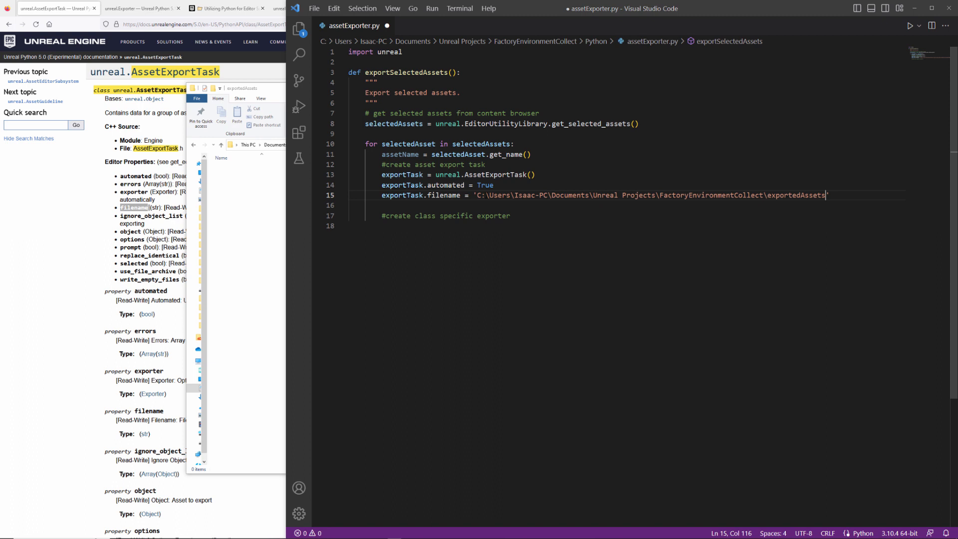
{"action": "key", "text": "ctrl+shift+l"}
{"action": "type", "text": "\\\\'"}
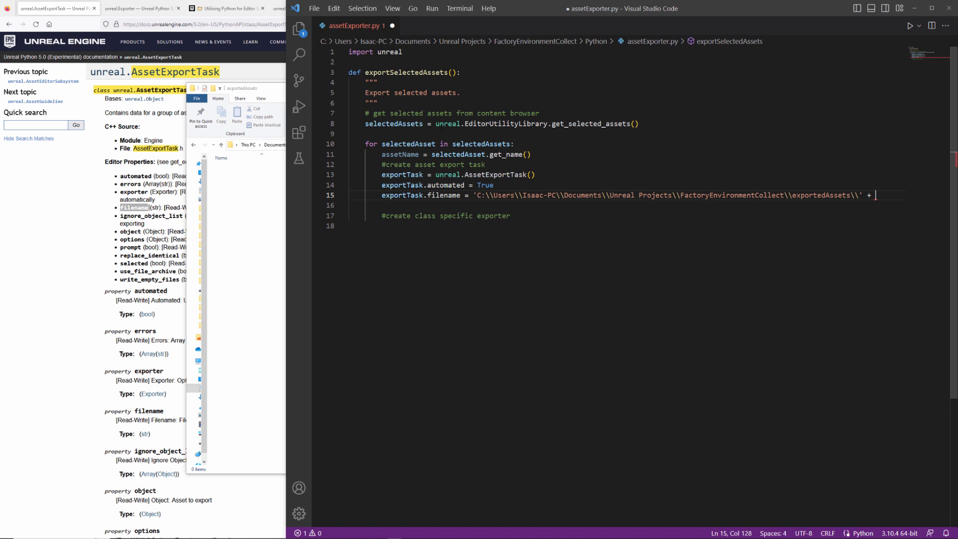
- Append + assetName + '.fbx' to the filename path
{"action": "double_click", "coordinate": [401, 154]}
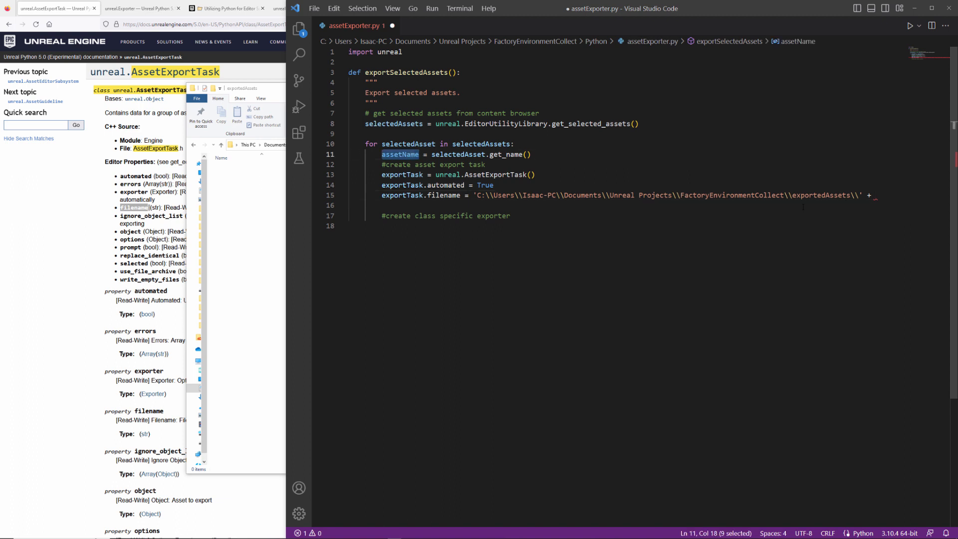
{"action": "key", "text": "ctrl+c"}
{"action": "left_click", "coordinate": [883, 195]}
{"action": "key", "text": "ctrl+v"}
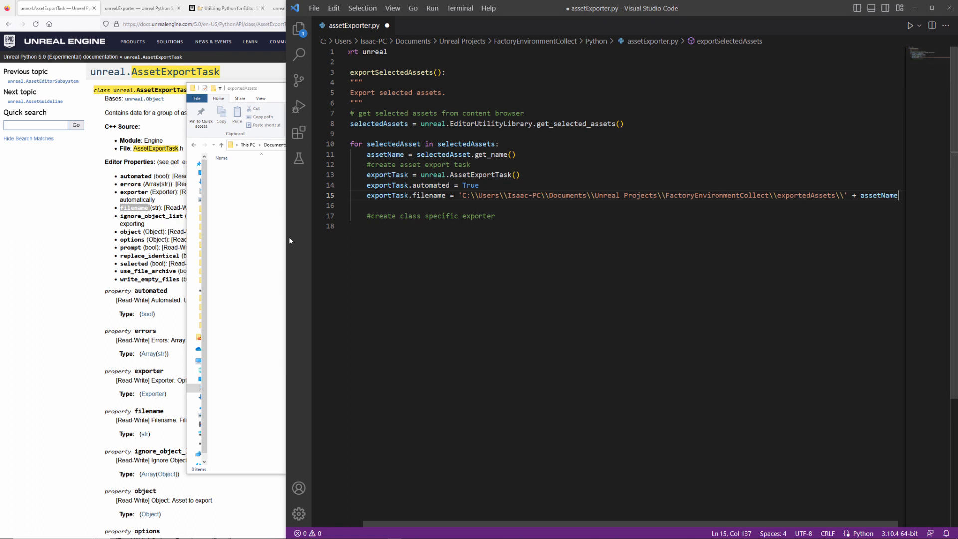
{"action": "left_click_drag", "start_coordinate": [286, 237], "coordinate": [196, 238]}
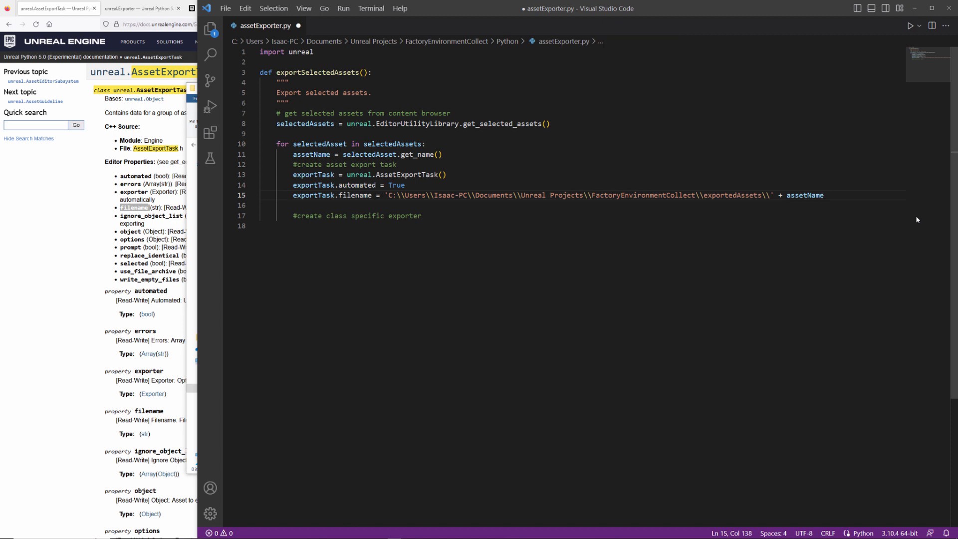
{"action": "type", "text": "+ '.fbx"}
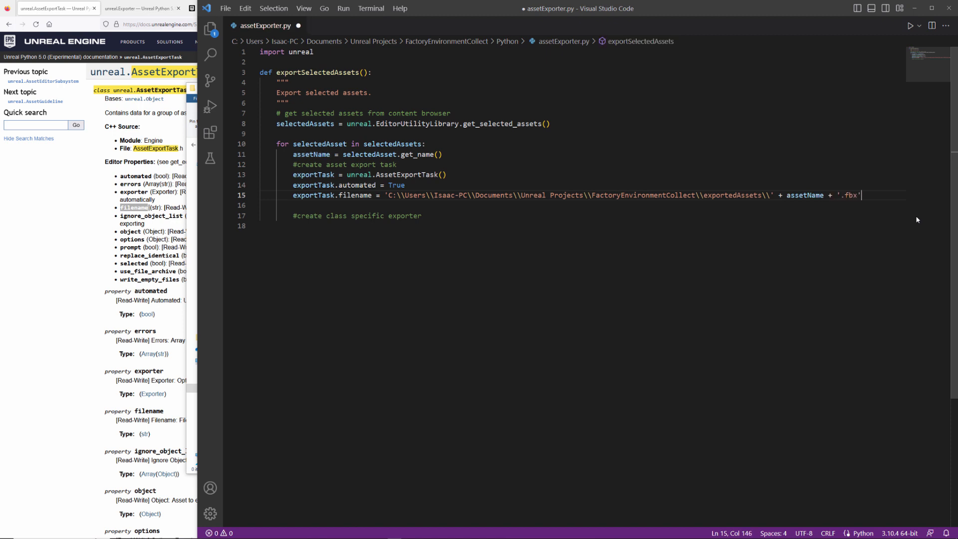
- Add exportTask.object = selectedAsset after the filename line, then pick 'options' in the docs
{"action": "left_click", "coordinate": [107, 68]}
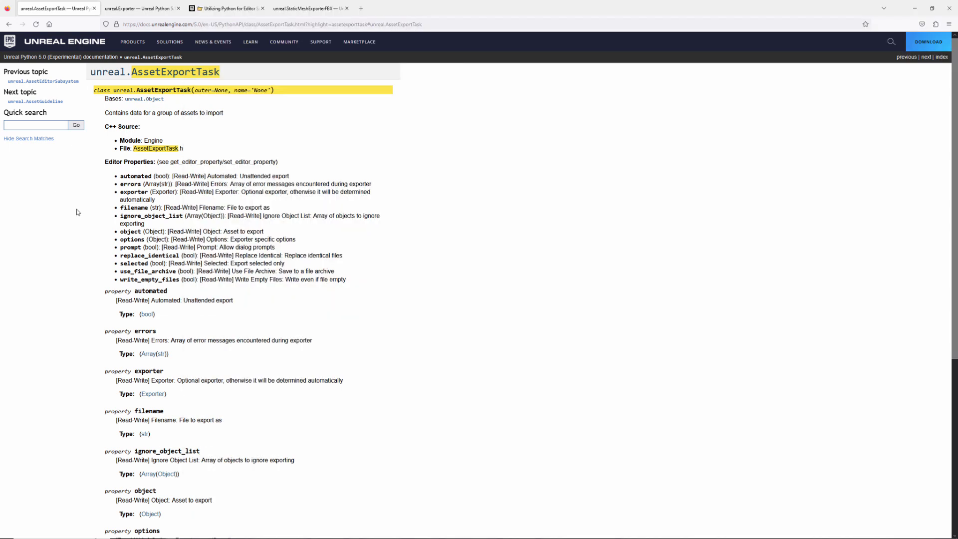
{"action": "double_click", "coordinate": [131, 231]}
{"action": "key", "text": "alt+Tab"}
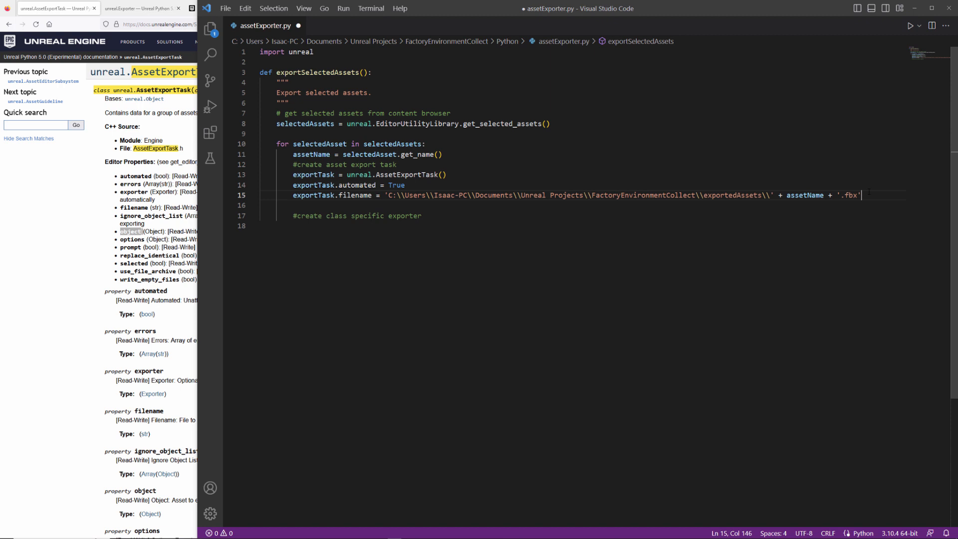
{"action": "key", "text": "Return"}
{"action": "type", "text": "exp"}
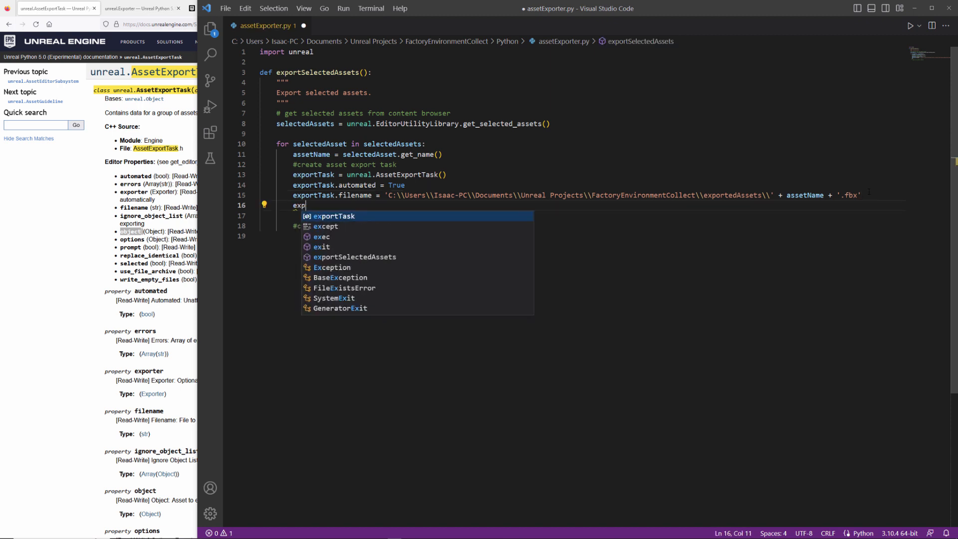
{"action": "type", "text": "ortTask.o"}
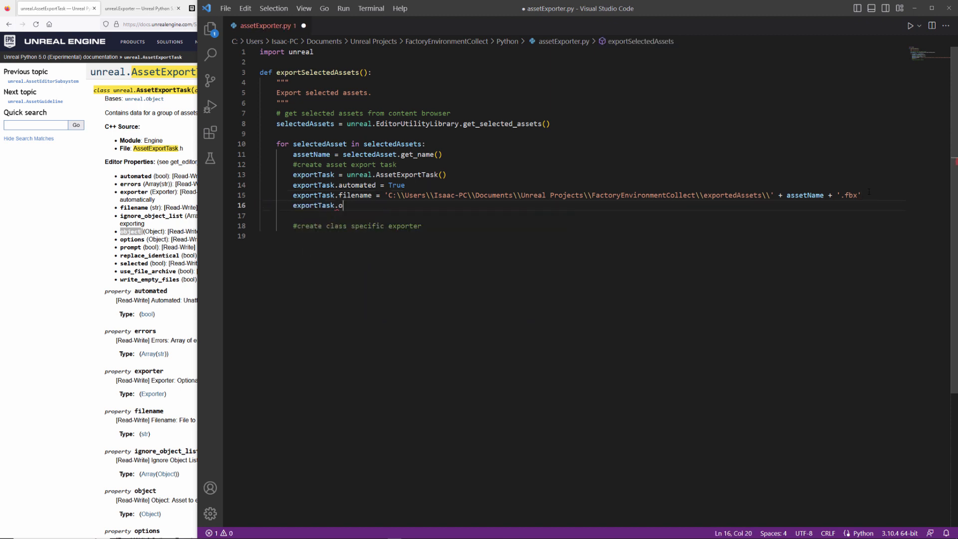
{"action": "type", "text": "bjec= sele"}
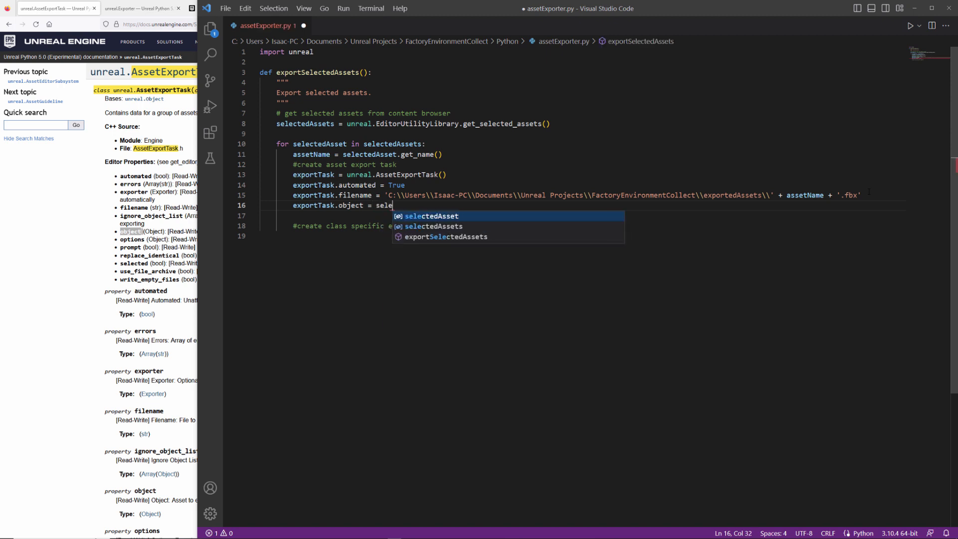
{"action": "type", "text": "cted"}
{"action": "key", "text": "Tab"}
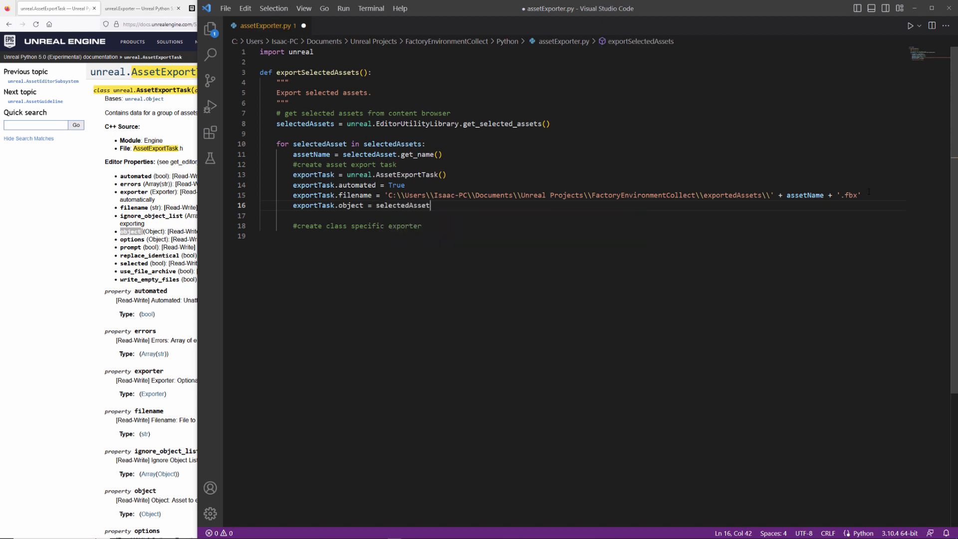
{"action": "key", "text": "Return"}
{"action": "key", "text": "Return"}
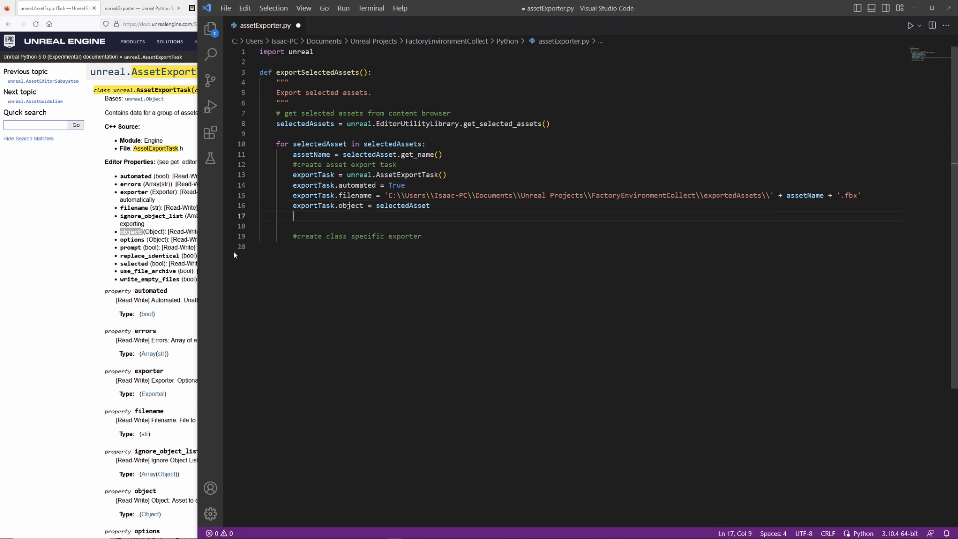
{"action": "double_click", "coordinate": [133, 238]}
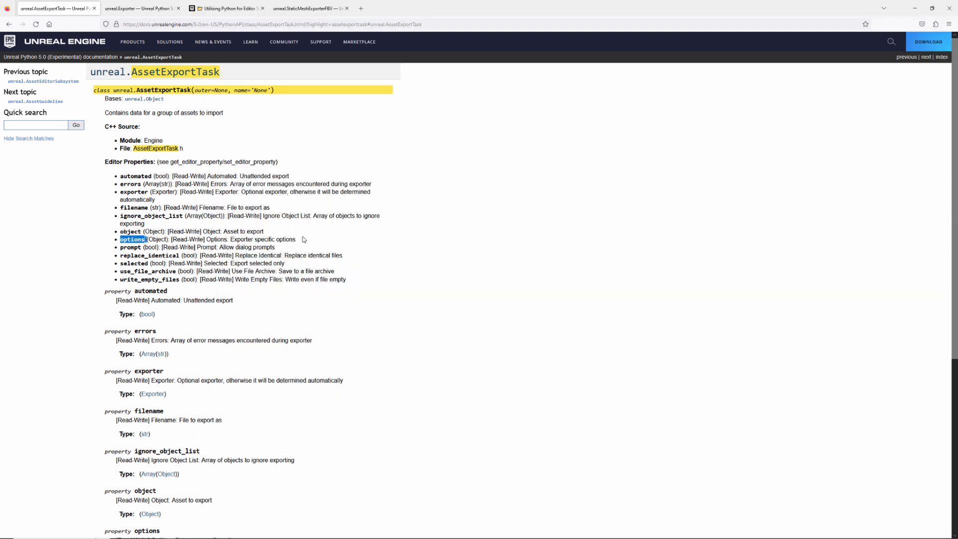
- Copy the options property, check the script, and return to the API docs for a new index tab
{"action": "key", "text": "ctrl+c"}
{"action": "key", "text": "alt"}
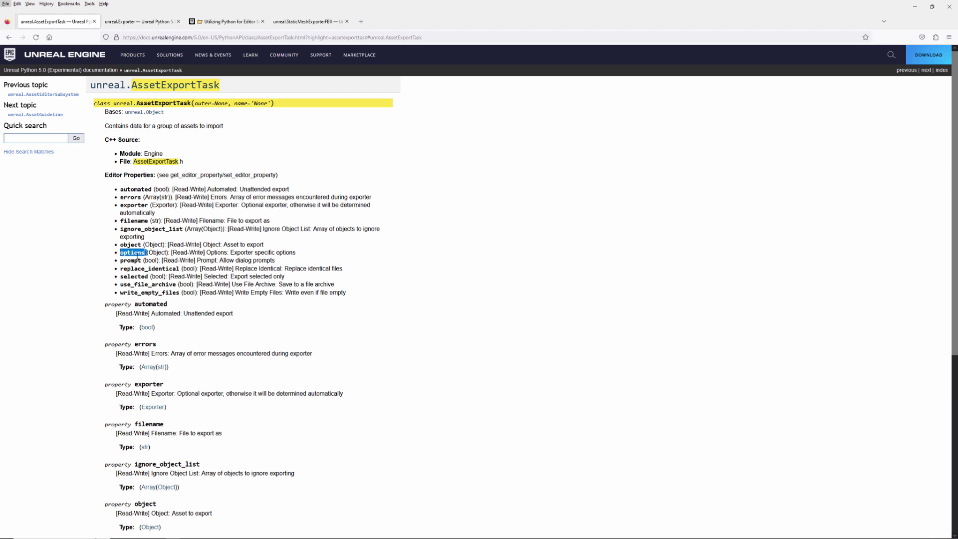
{"action": "key", "text": "alt+Tab"}
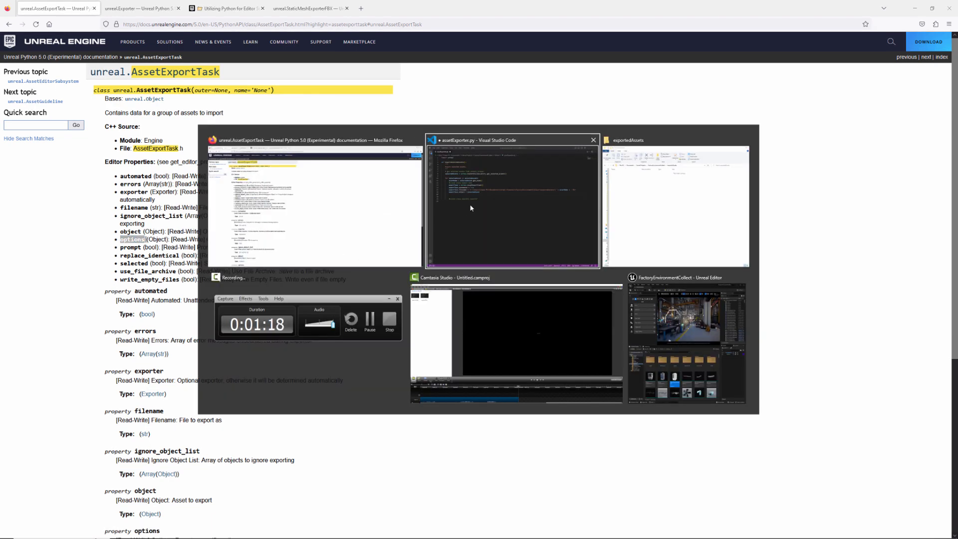
{"action": "mouse_move", "coordinate": [403, 205]}
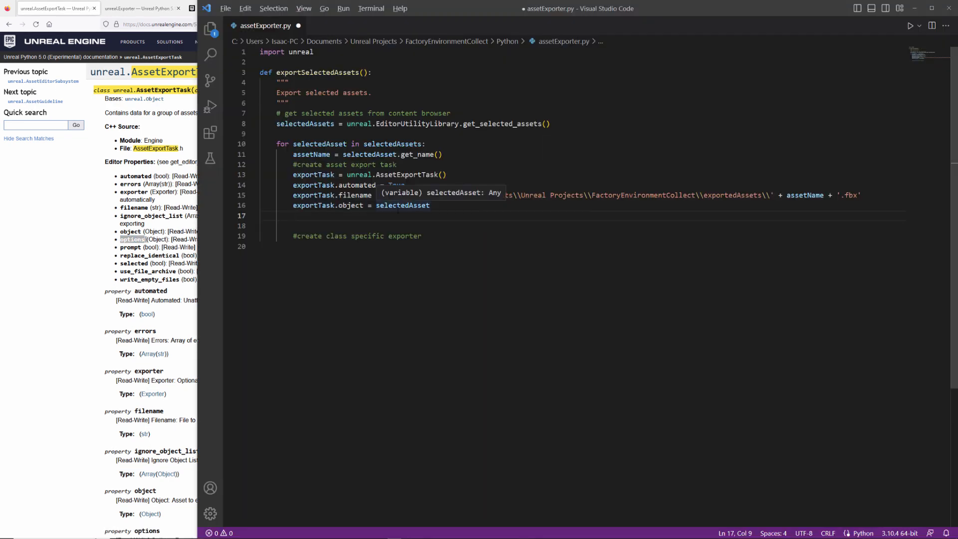
{"action": "key", "text": "alt+Tab"}
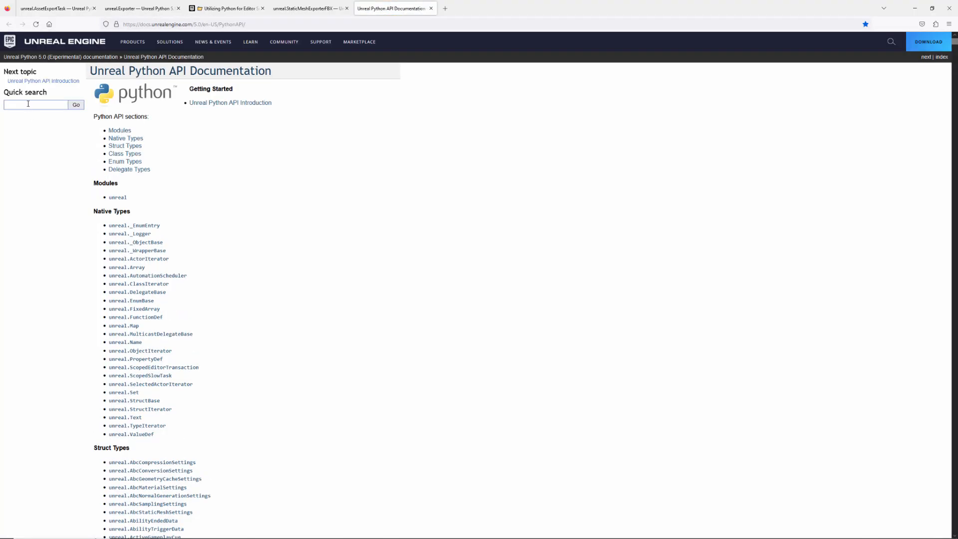
{"action": "type", "text": "fbx export options"}
- Search 'fbx export option', open unreal.FbxExportOption, copy its title and return to the script
{"action": "key", "text": "Return"}
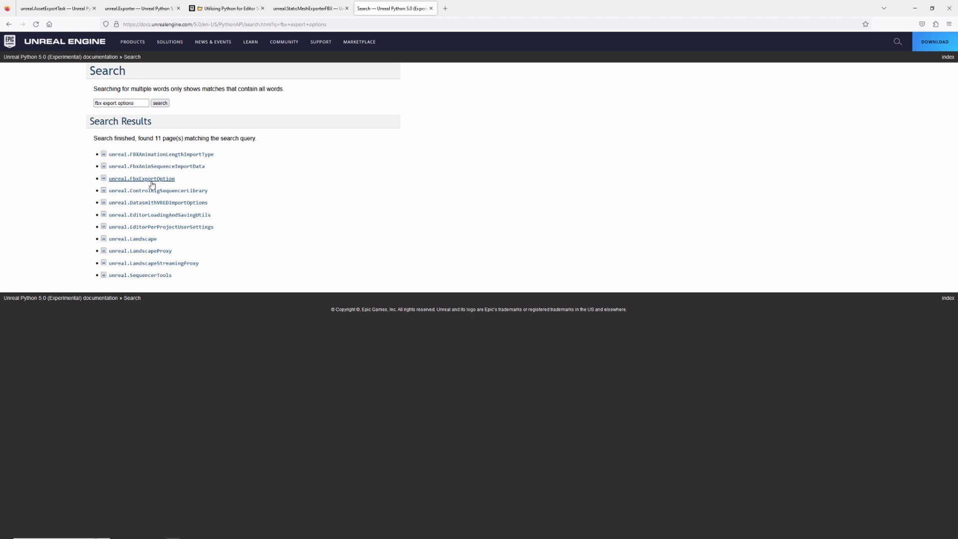
{"action": "left_click", "coordinate": [141, 178]}
{"action": "mouse_move", "coordinate": [283, 41]}
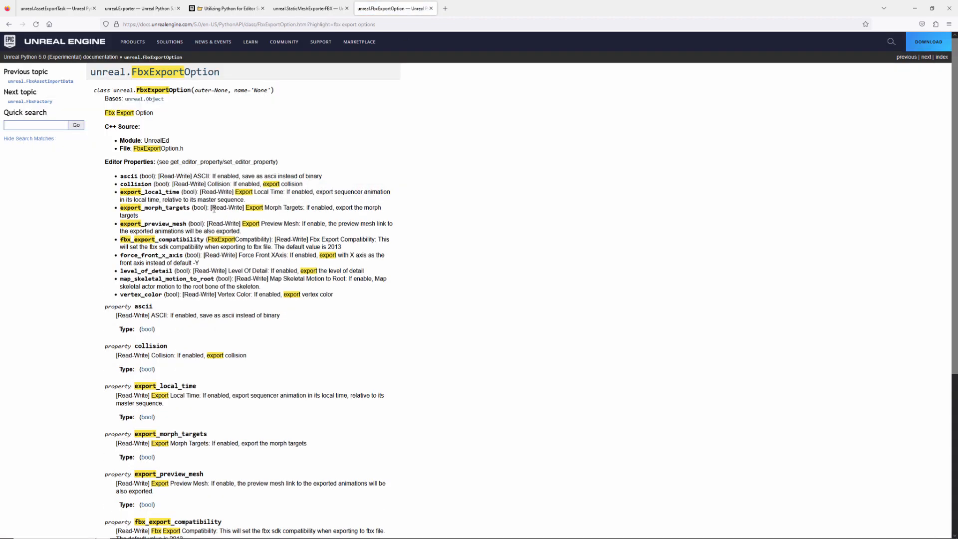
{"action": "scroll", "coordinate": [303, 329], "scroll_direction": "down", "scroll_amount": 1}
{"action": "scroll", "coordinate": [302, 329], "scroll_direction": "down", "scroll_amount": 3}
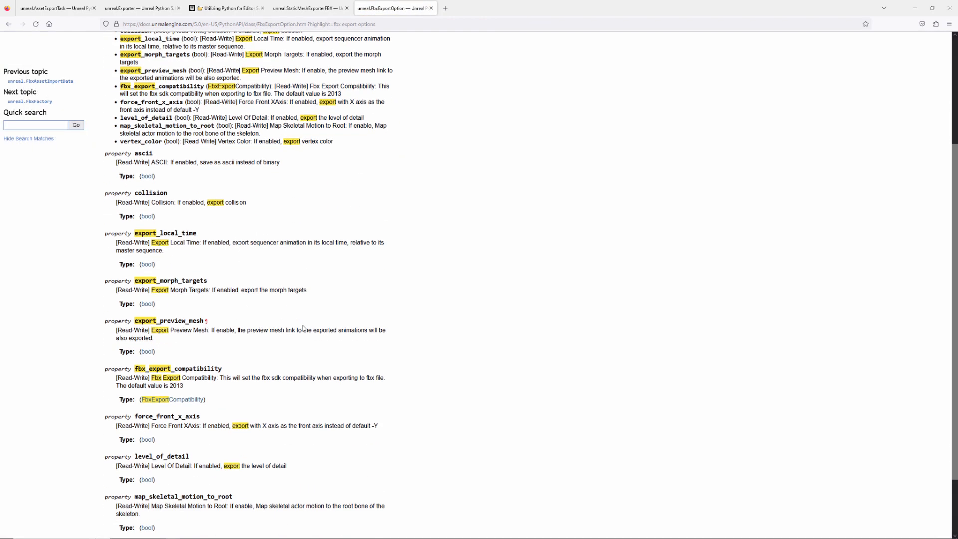
{"action": "scroll", "coordinate": [303, 328], "scroll_direction": "down", "scroll_amount": 2}
{"action": "scroll", "coordinate": [163, 370], "scroll_direction": "up", "scroll_amount": 6}
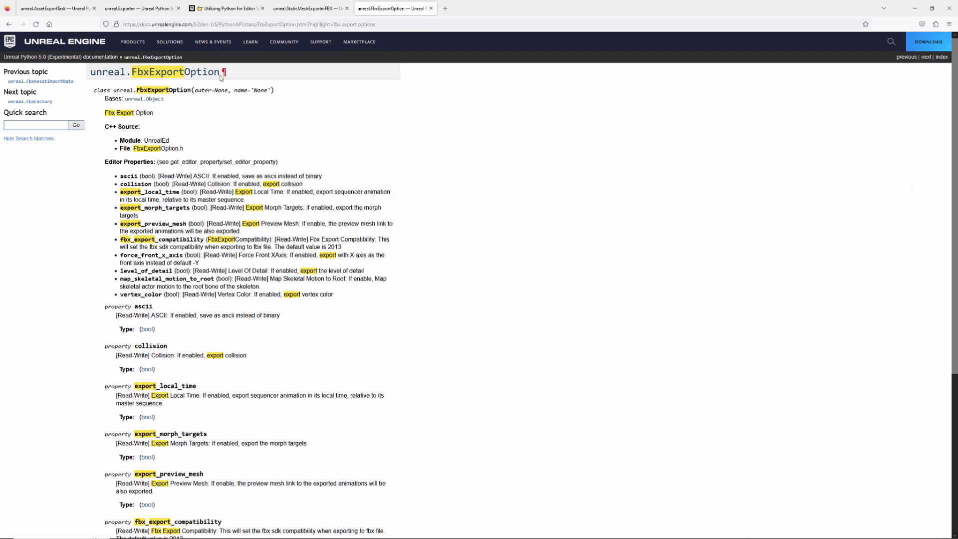
{"action": "left_click_drag", "start_coordinate": [221, 73], "coordinate": [92, 76]}
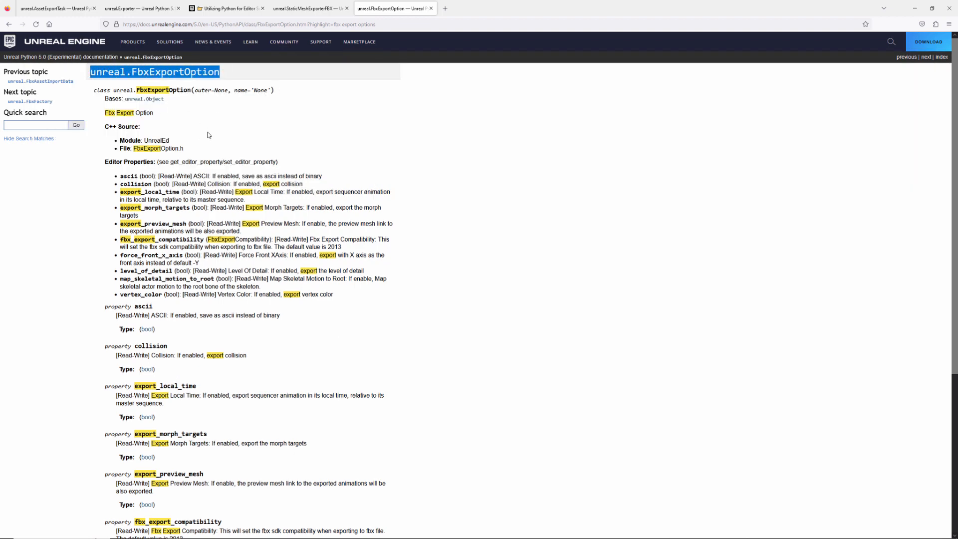
{"action": "key", "text": "alt+Tab"}
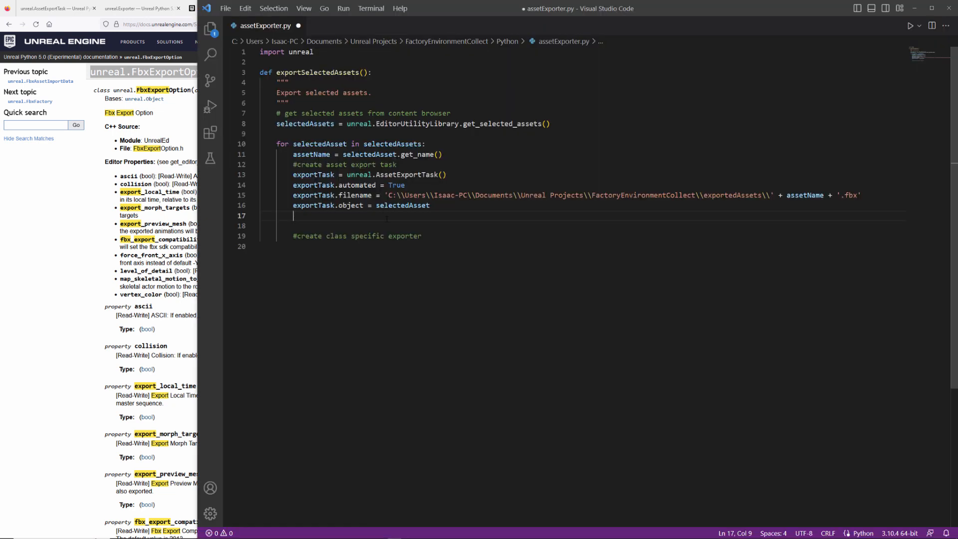
{"action": "type", "text": "exportTask"}
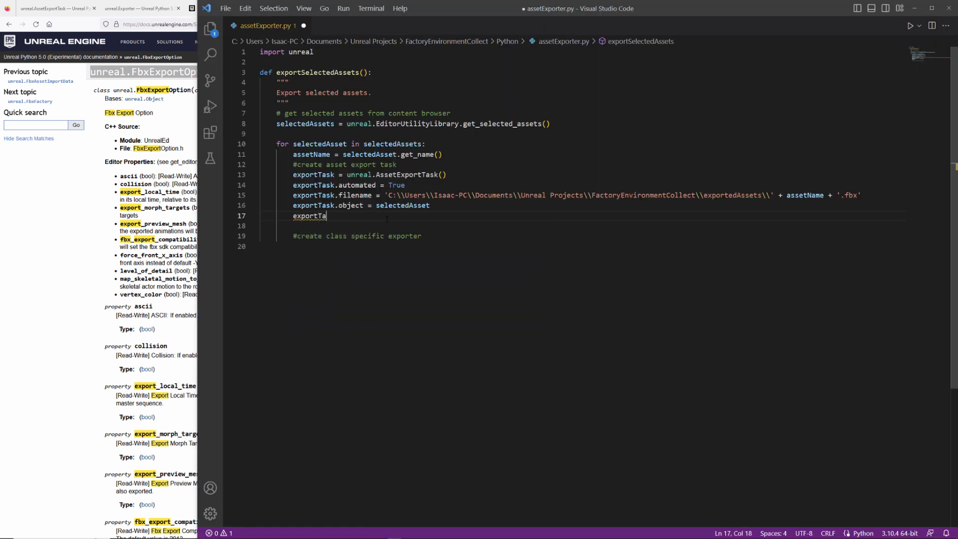
{"action": "type", "text": ".options"}
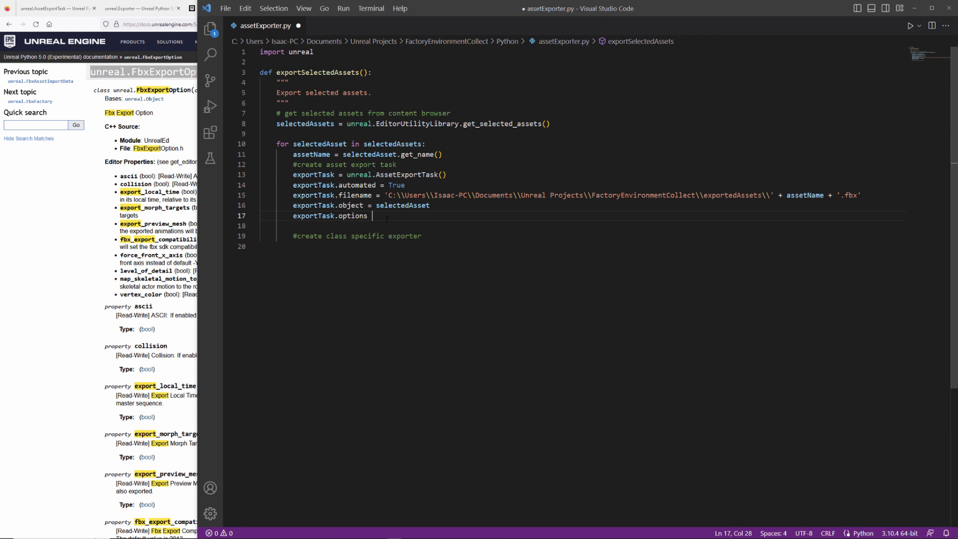
{"action": "type", "text": " ="}
- Complete exportTask.options = unreal.FbxExportOption() on line 17 and leave a new line below
{"action": "key", "text": "ctrl+v"}
{"action": "type", "text": "("}
{"action": "key", "text": "Right"}
{"action": "key", "text": "Return"}
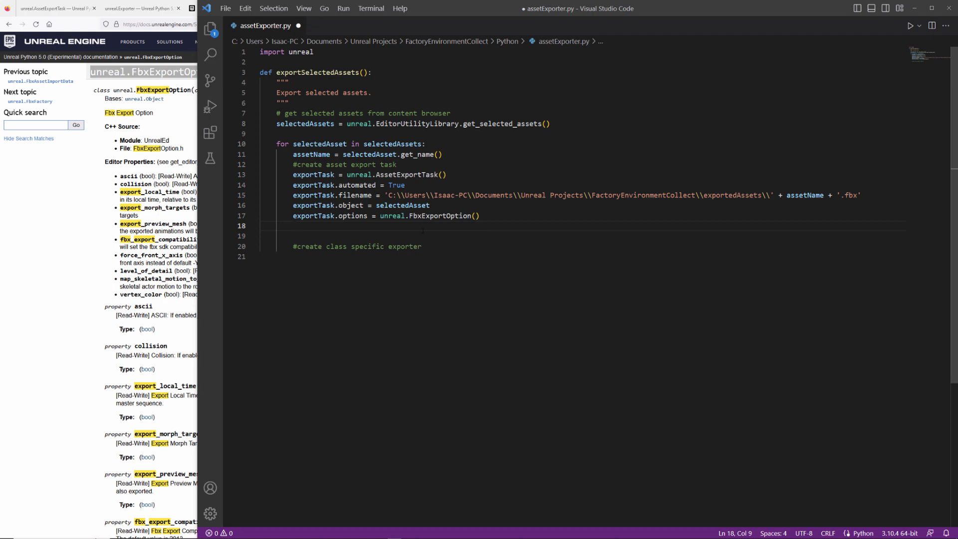
- Check the prompt property on the AssetExportTask docs page and return to the script
{"action": "left_click", "coordinate": [54, 221]}
{"action": "left_click", "coordinate": [55, 9]}
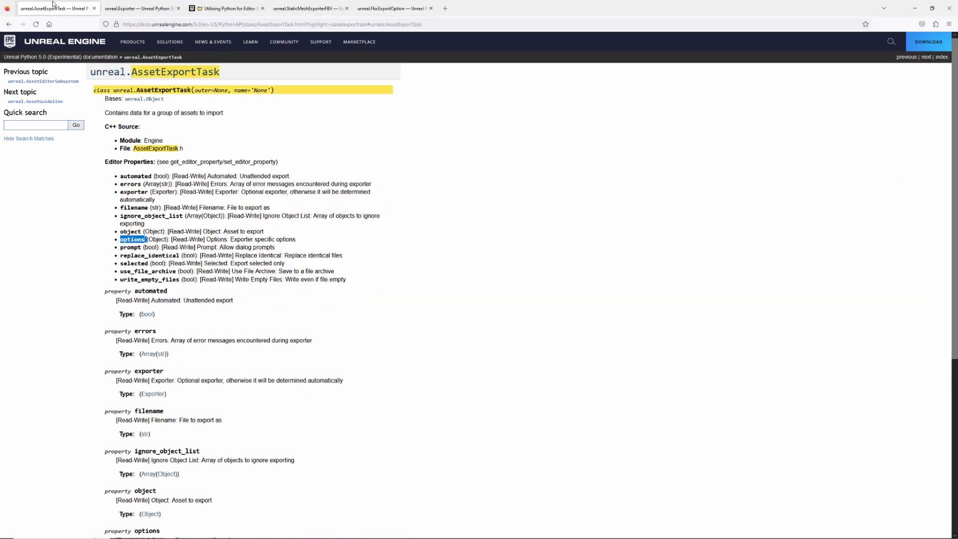
{"action": "double_click", "coordinate": [131, 247]}
{"action": "key", "text": "alt+Tab"}
{"action": "key", "text": "alt+Tab"}
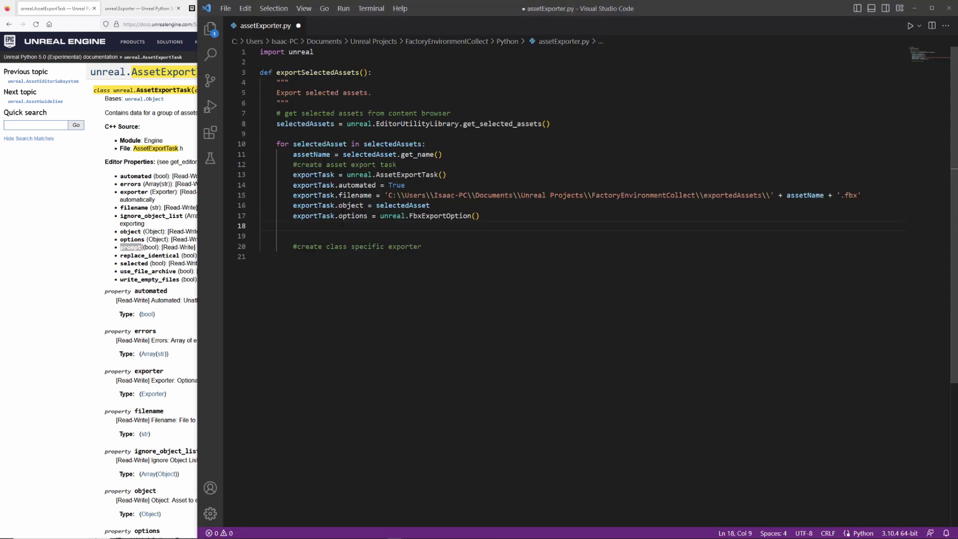
{"action": "type", "text": "exportTa"}
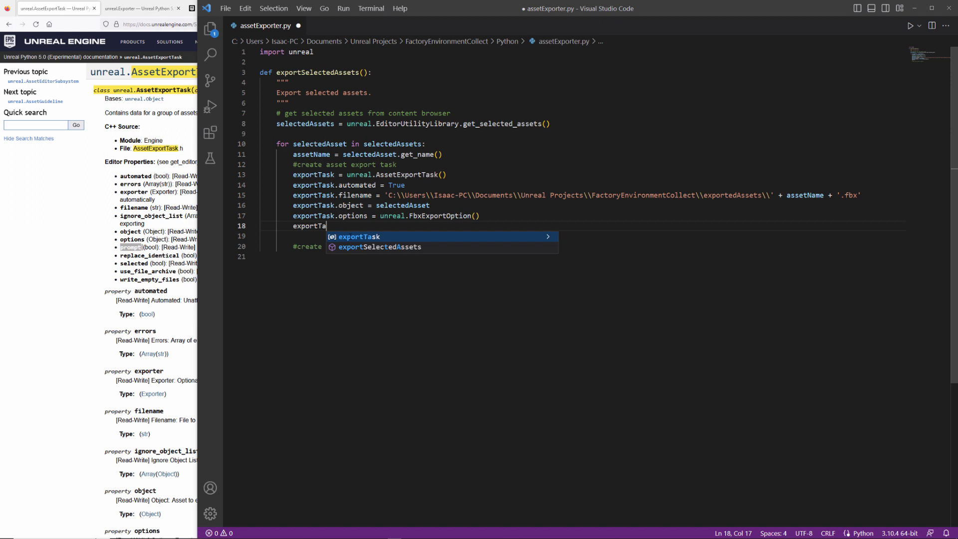
{"action": "type", "text": "sk.promp"}
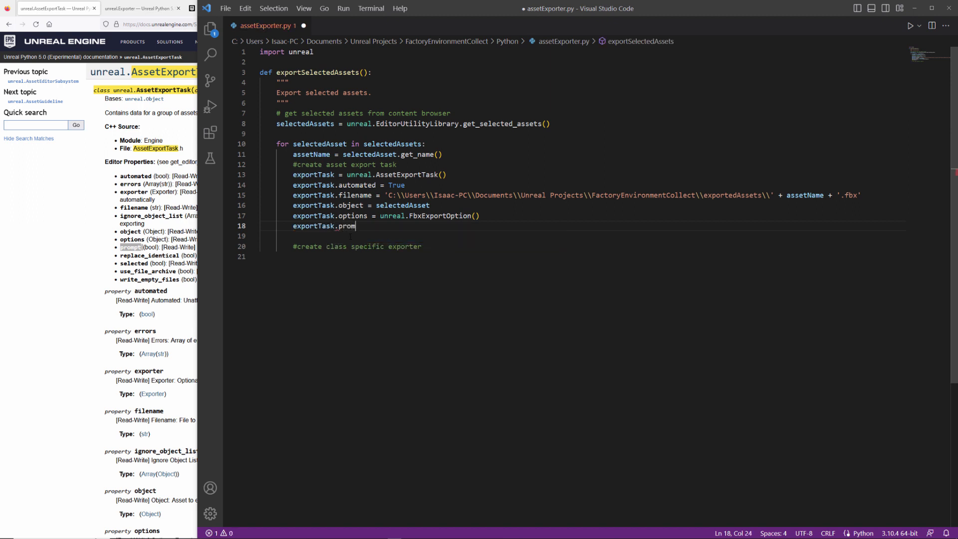
{"action": "type", "text": "t = "}
{"action": "type", "text": "False"}
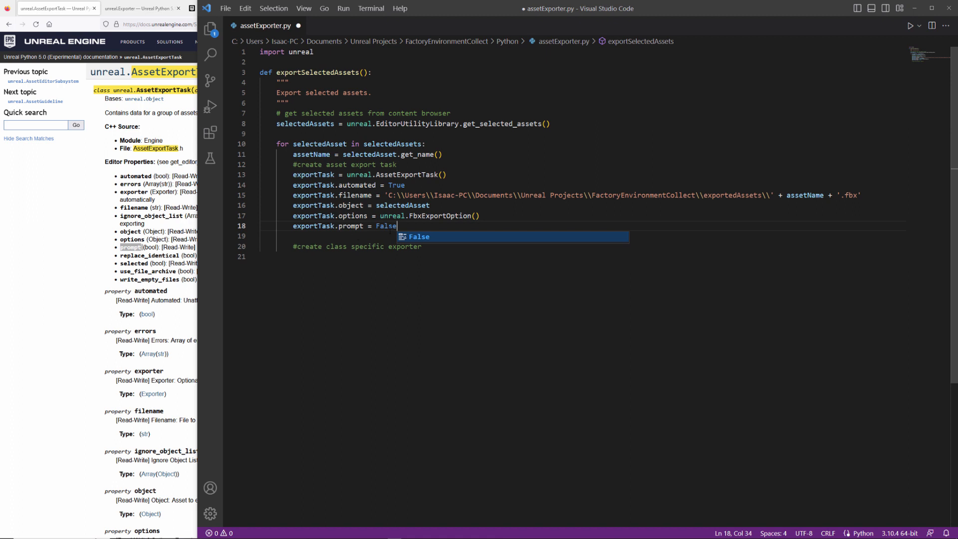
- Finish exportTask.prompt = False on line 18, compare it with the automated line, and widen the docs window
{"action": "key", "text": "Escape"}
{"action": "key", "text": "shift+Home"}
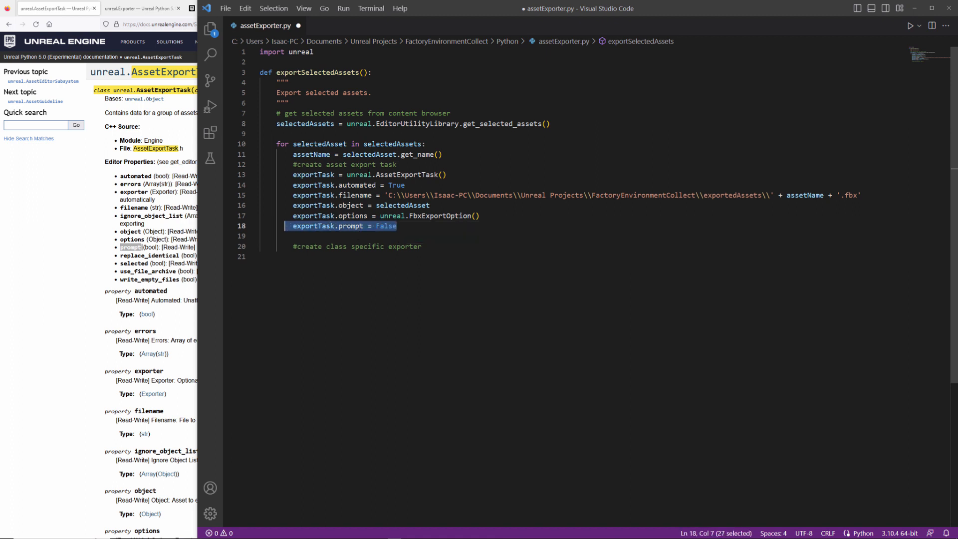
{"action": "left_click_drag", "start_coordinate": [405, 186], "coordinate": [293, 184]}
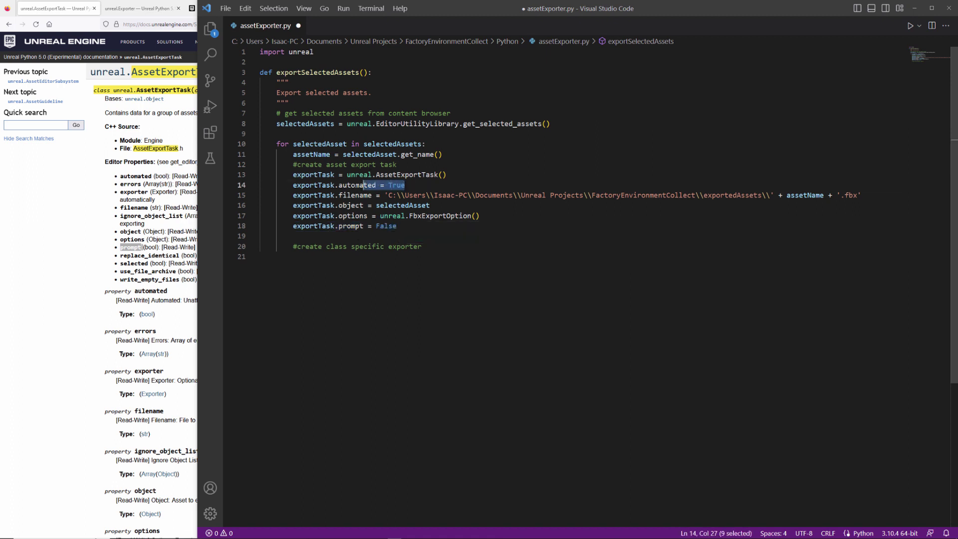
{"action": "left_click", "coordinate": [425, 224]}
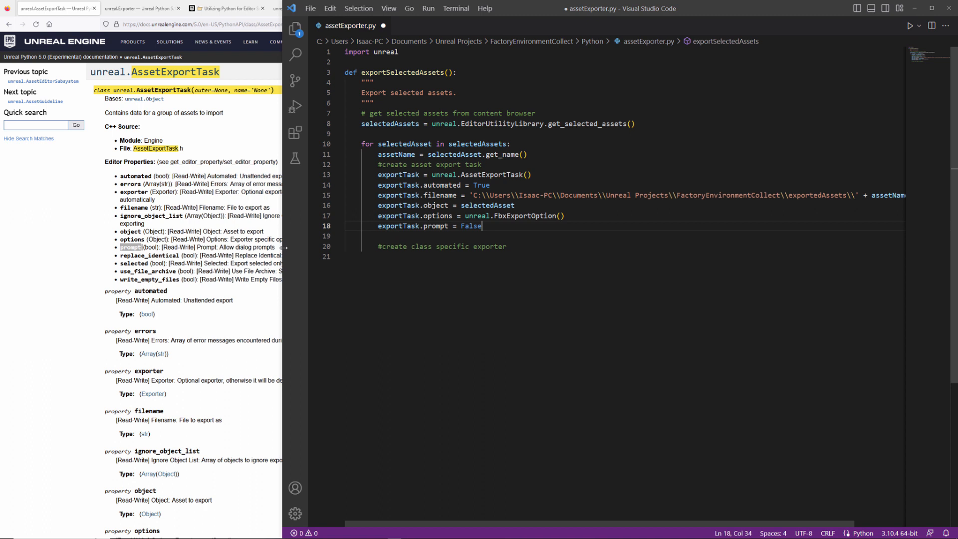
{"action": "left_click_drag", "start_coordinate": [199, 247], "coordinate": [272, 255]}
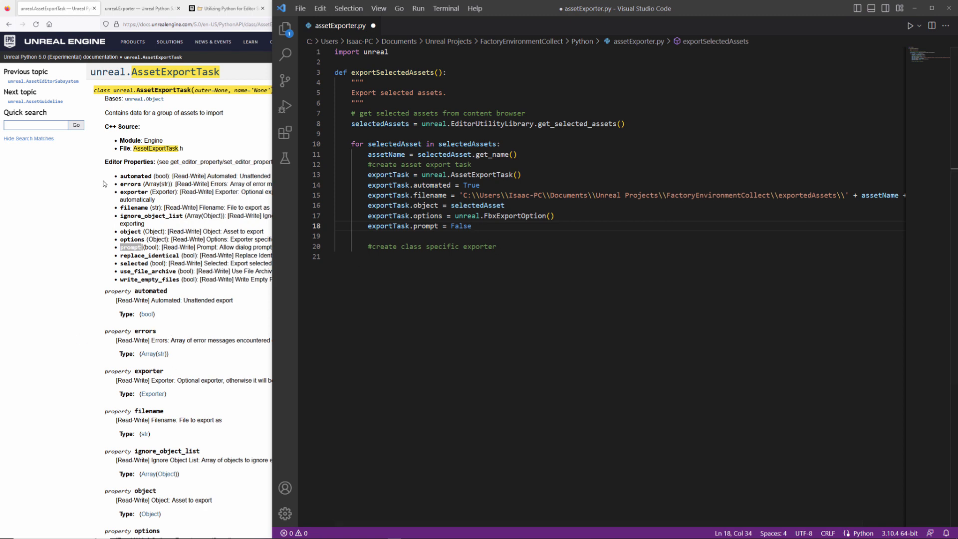
{"action": "scroll", "coordinate": [181, 330], "scroll_direction": "down", "scroll_amount": 3}
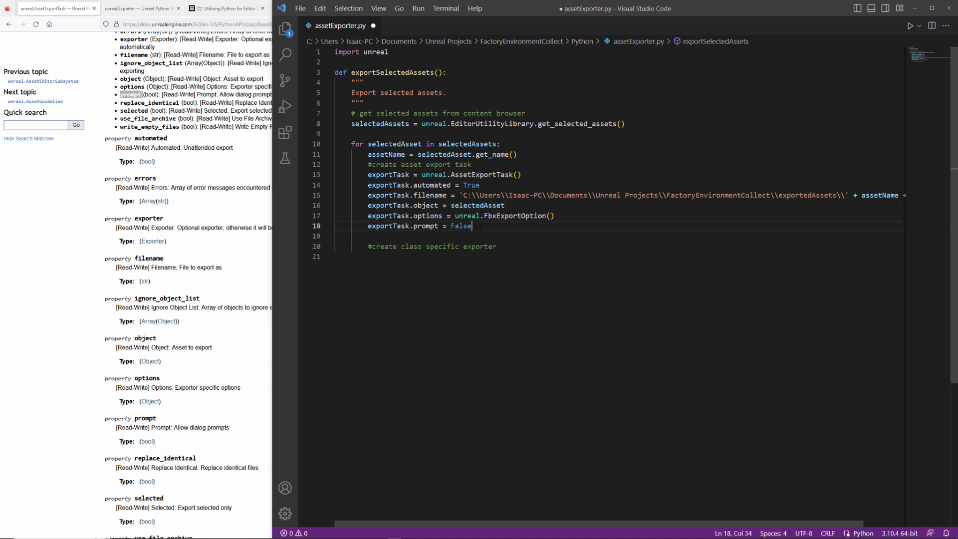
{"action": "left_click", "coordinate": [524, 246]}
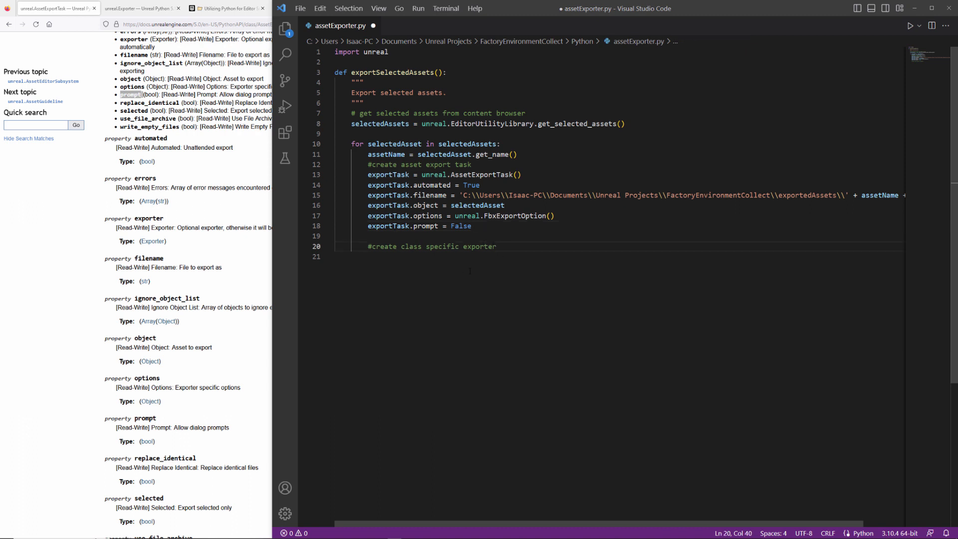
- Copy the StaticMeshExporterFBX class name from its docs page and return to the script
{"action": "left_click", "coordinate": [142, 8]}
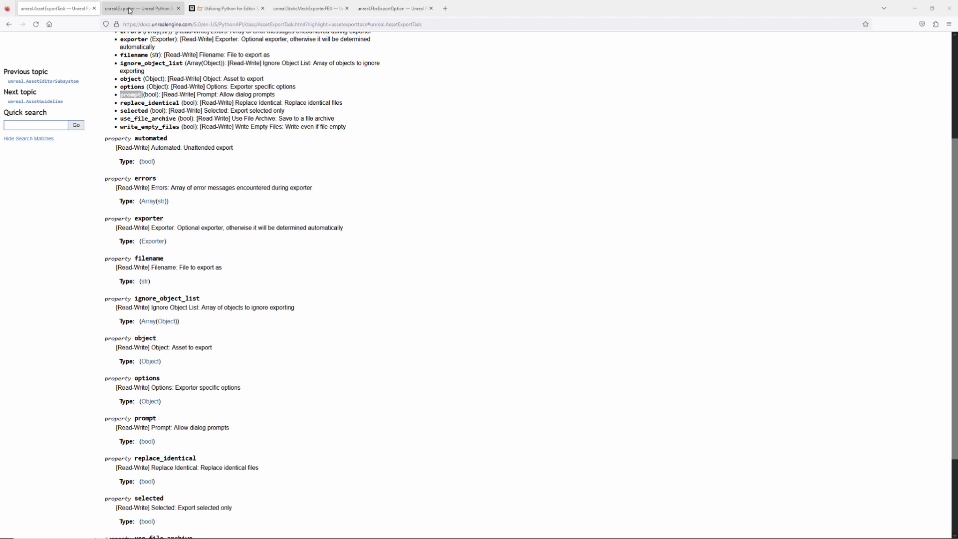
{"action": "left_click", "coordinate": [307, 8]}
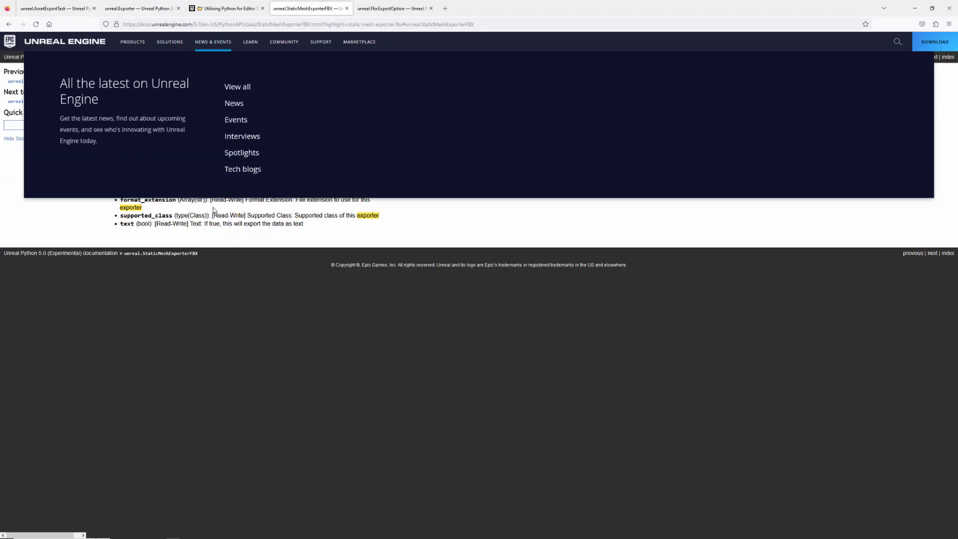
{"action": "left_click_drag", "start_coordinate": [258, 72], "coordinate": [93, 82]}
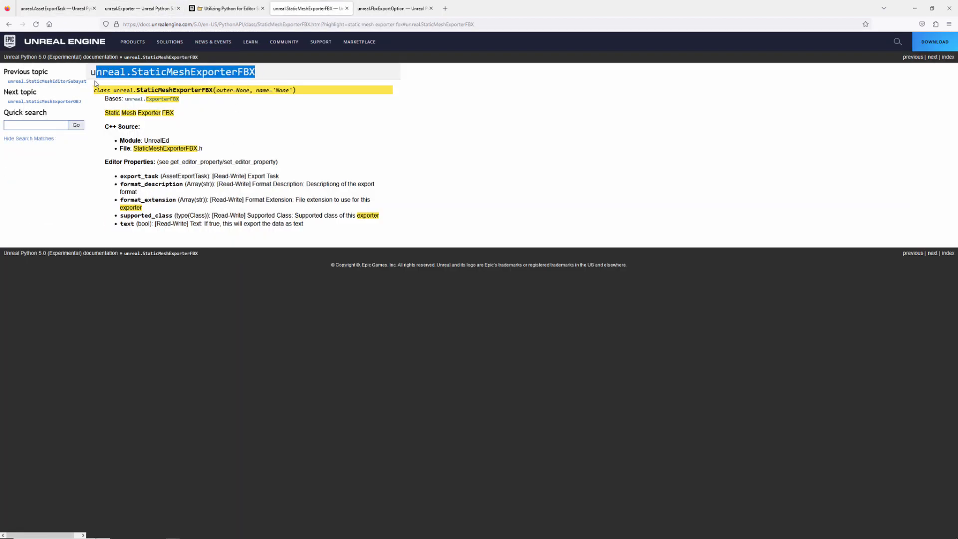
{"action": "key", "text": "ctrl+c"}
{"action": "key", "text": "alt+Tab"}
{"action": "key", "text": "alt+Tab"}
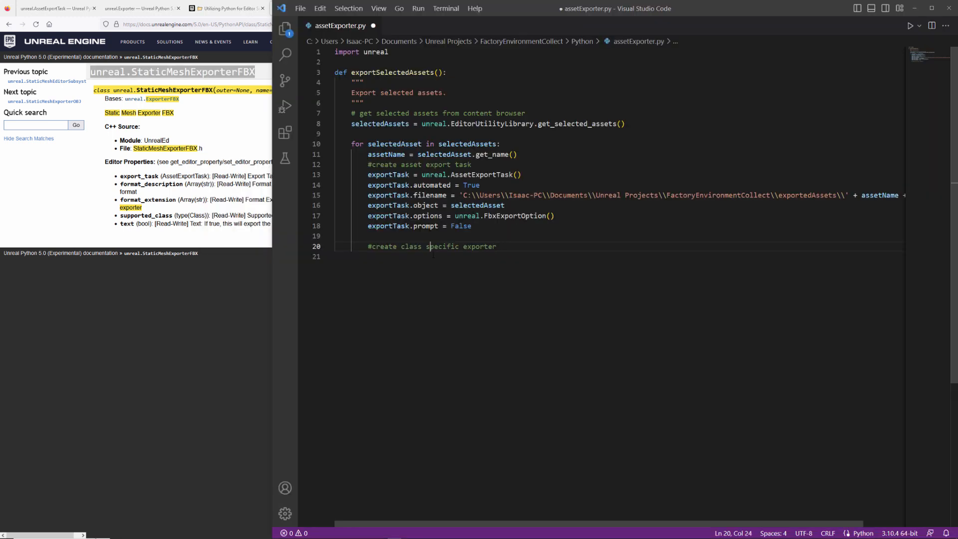
- Add the fbxExporter = unreal.StaticMeshExporterFBX() line inside the loop and start a line below it
{"action": "key", "text": "Tab"}
{"action": "type", "text": "fbxExport"}
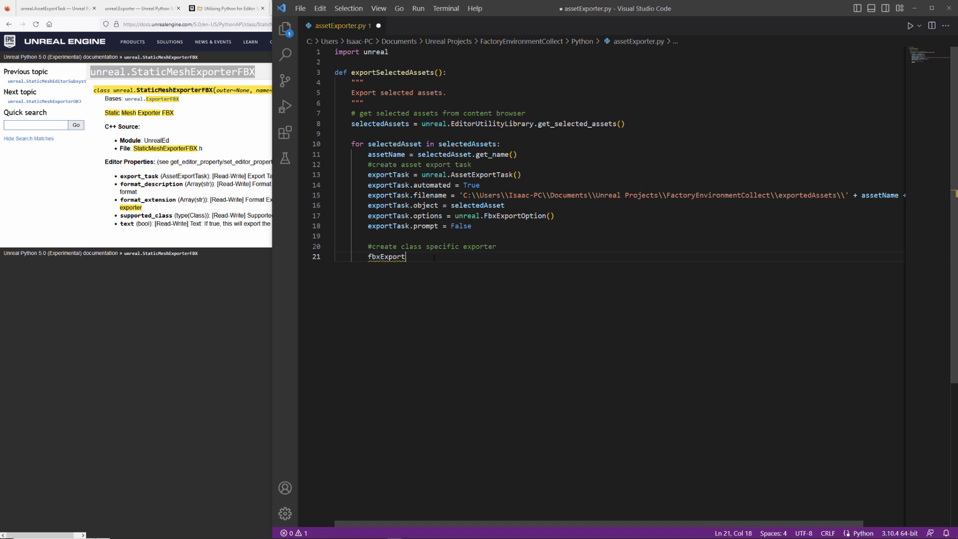
{"action": "type", "text": "er = unreal.StaticMeshExporterFBX"}
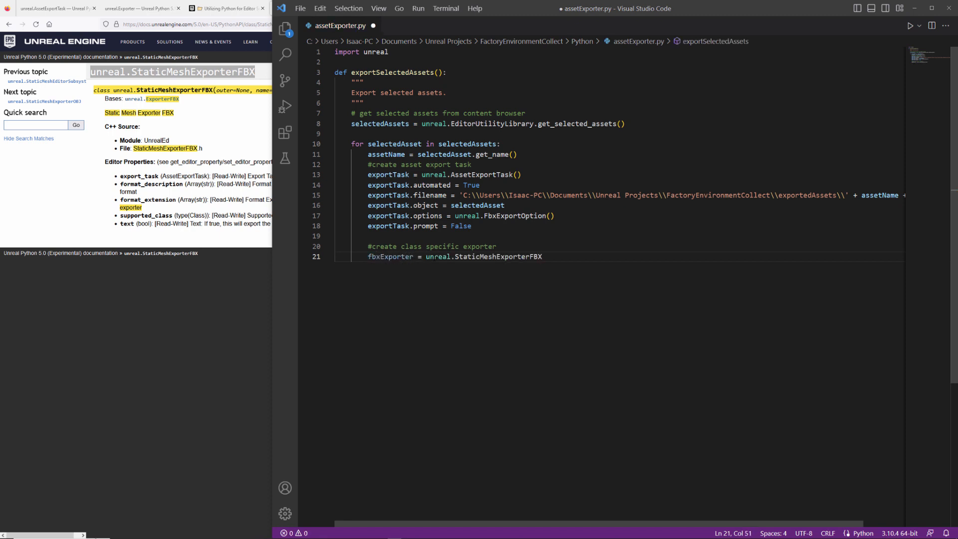
{"action": "type", "text": "()"}
{"action": "left_click_drag", "start_coordinate": [473, 225], "coordinate": [335, 235]}
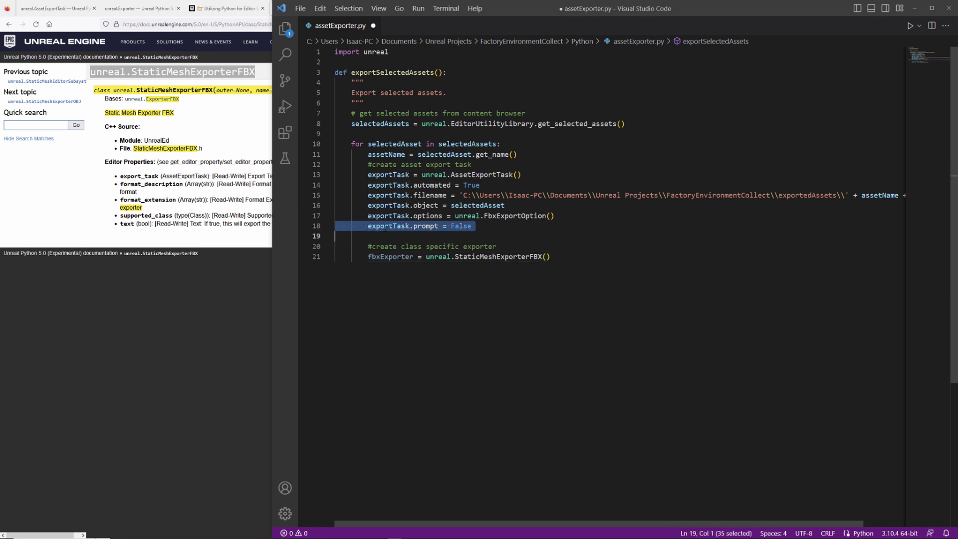
{"action": "left_click", "coordinate": [404, 269]}
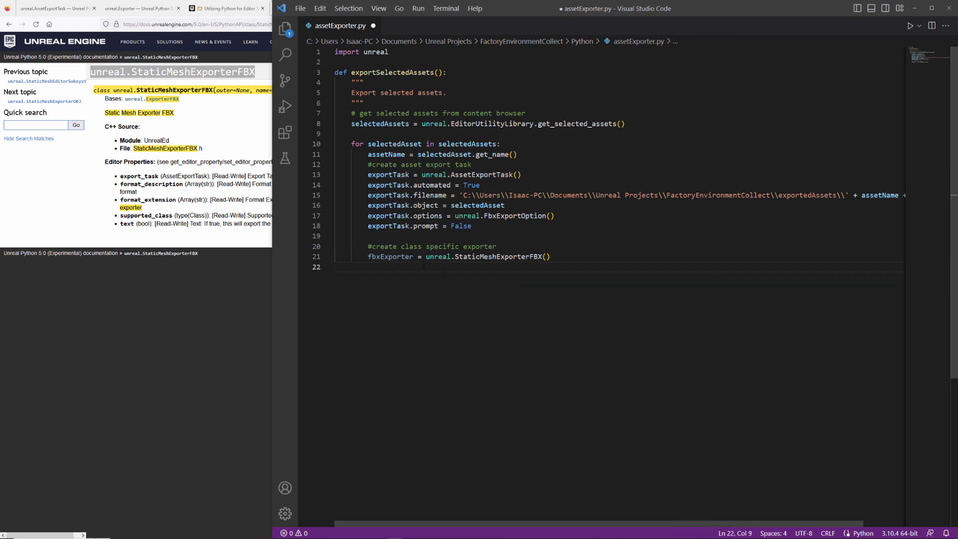
{"action": "key", "text": "Return"}
{"action": "type", "text": "exportTask."}
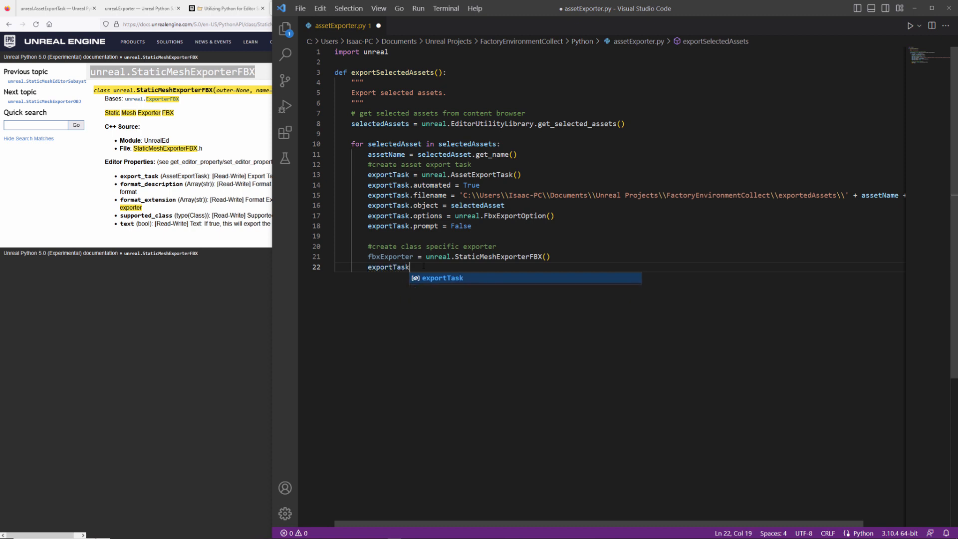
{"action": "type", "text": "expo"}
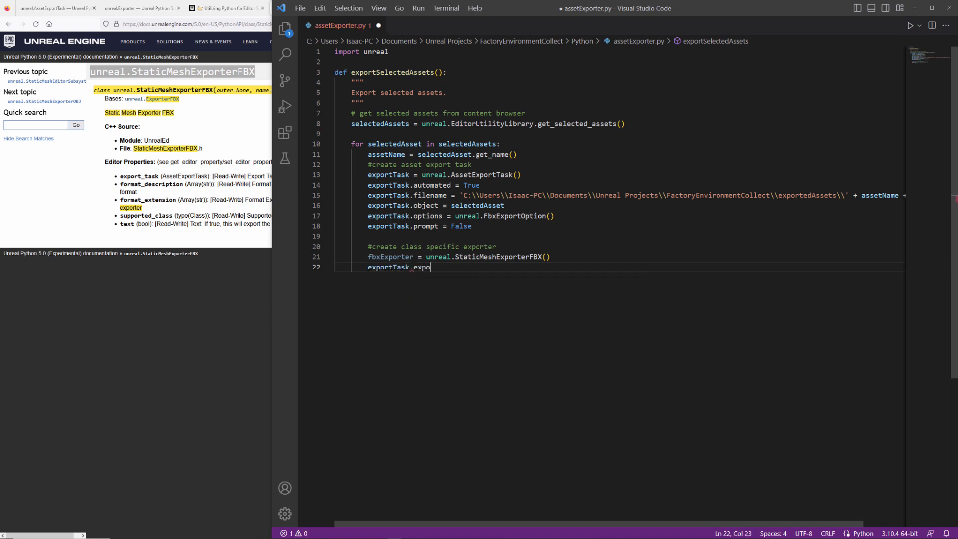
{"action": "type", "text": "rter ="}
- Assign exportTask.exporter = fbxExporter by pasting the variable name, then begin a new line
{"action": "double_click", "coordinate": [390, 257]}
{"action": "key", "text": "ctrl+c"}
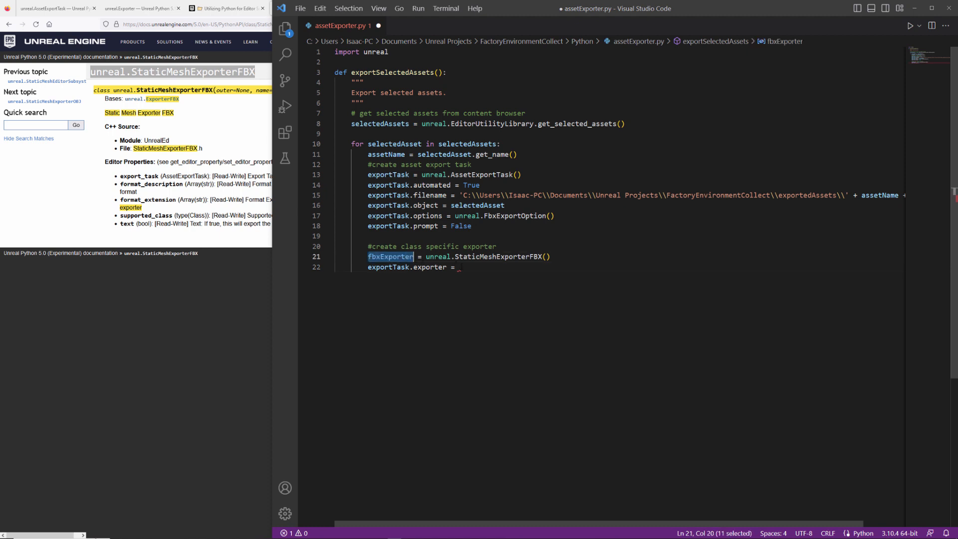
{"action": "left_click", "coordinate": [504, 267]}
{"action": "key", "text": "ctrl+v"}
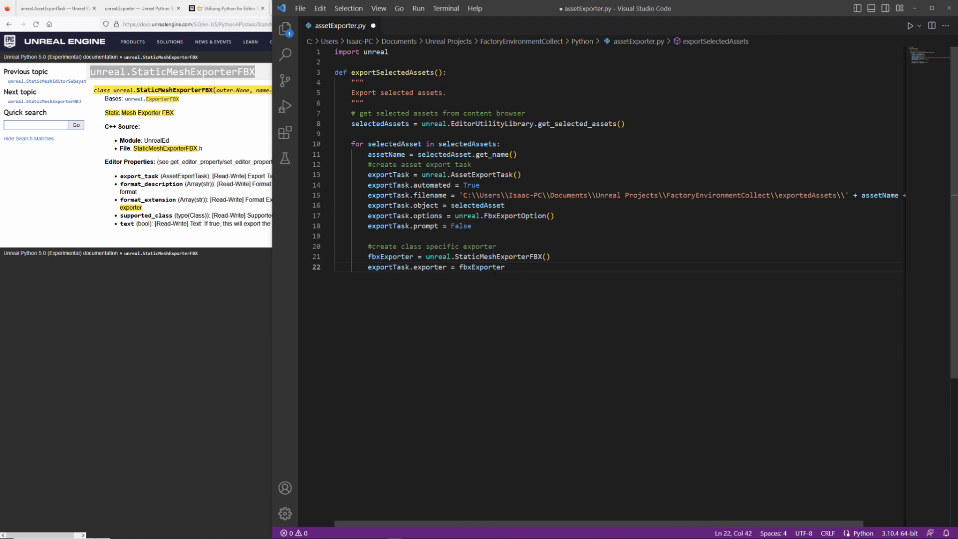
{"action": "key", "text": "Return"}
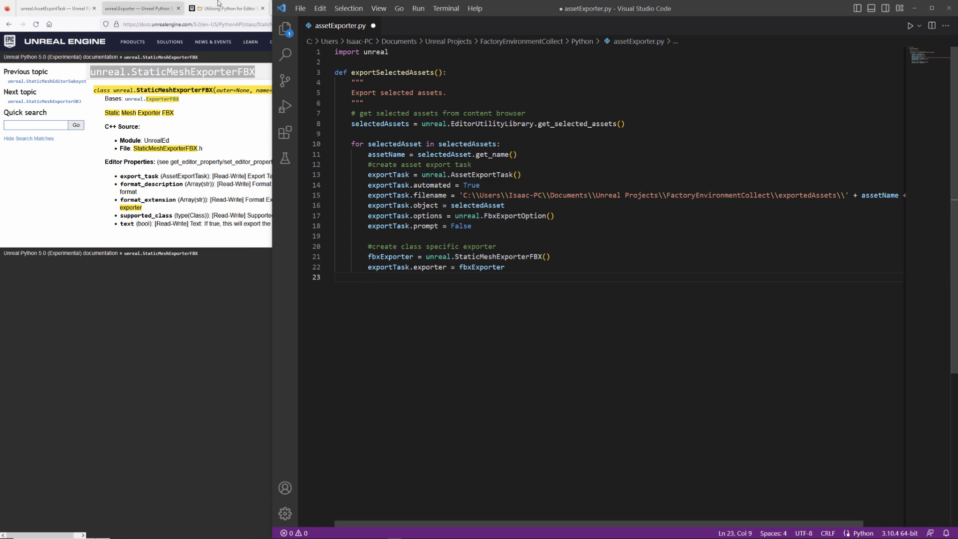
- Look up the run_asset_export_task method on the unreal.Exporter docs page
{"action": "left_click", "coordinate": [139, 9]}
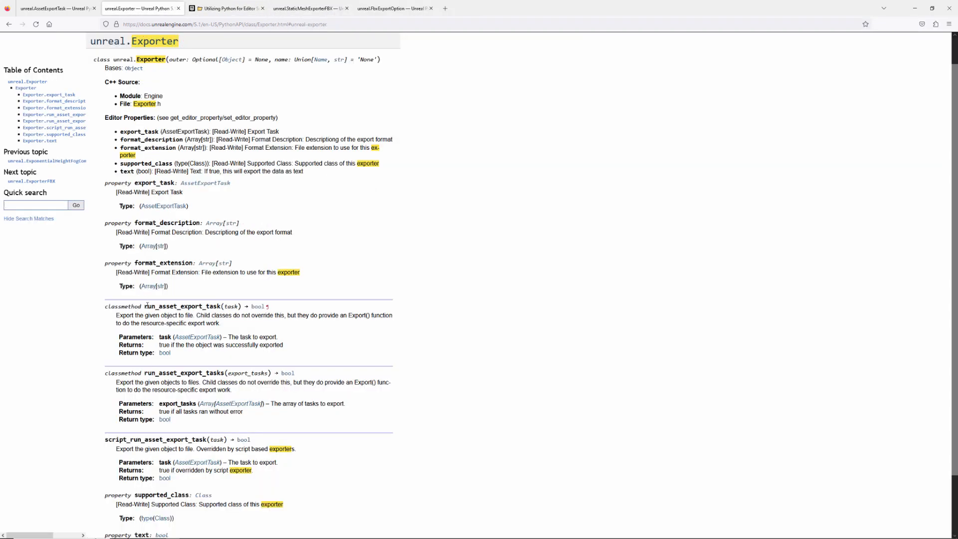
{"action": "left_click_drag", "start_coordinate": [144, 306], "coordinate": [222, 306]}
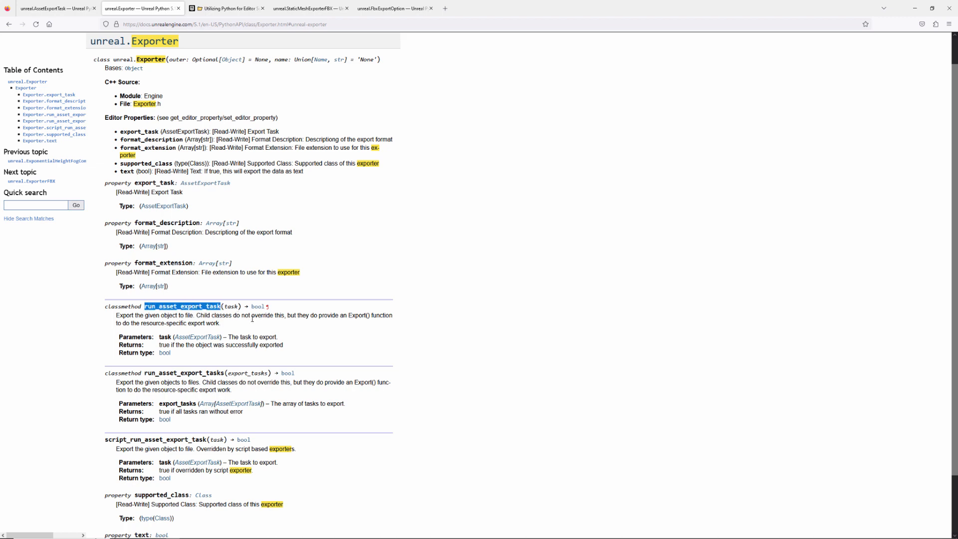
{"action": "key", "text": "alt+Tab"}
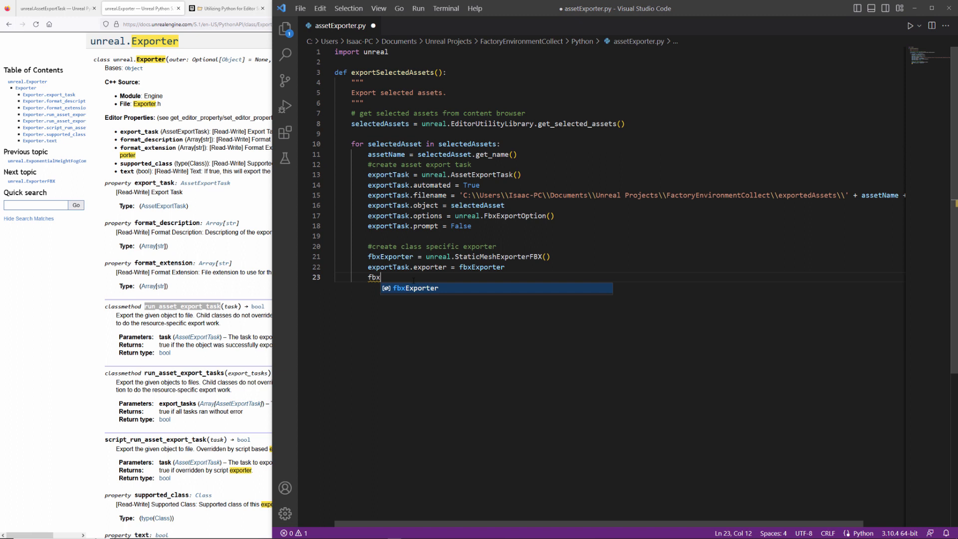
{"action": "type", "text": "Exporter."}
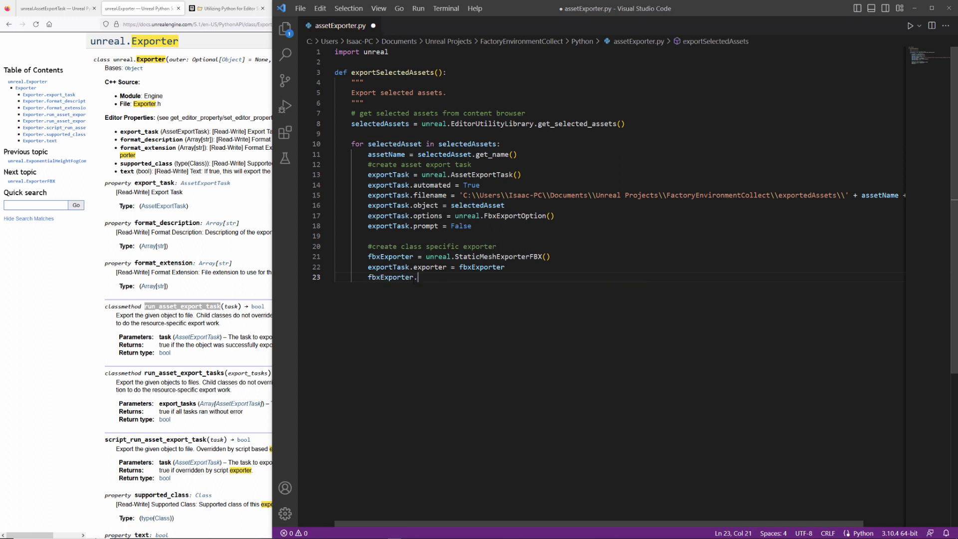
{"action": "type", "text": "run_asset_export_task()"}
- Call fbxExporter.run_asset_export_task(exportTask) on line 23 and save the script
{"action": "key", "text": "Left"}
{"action": "type", "text": "export"}
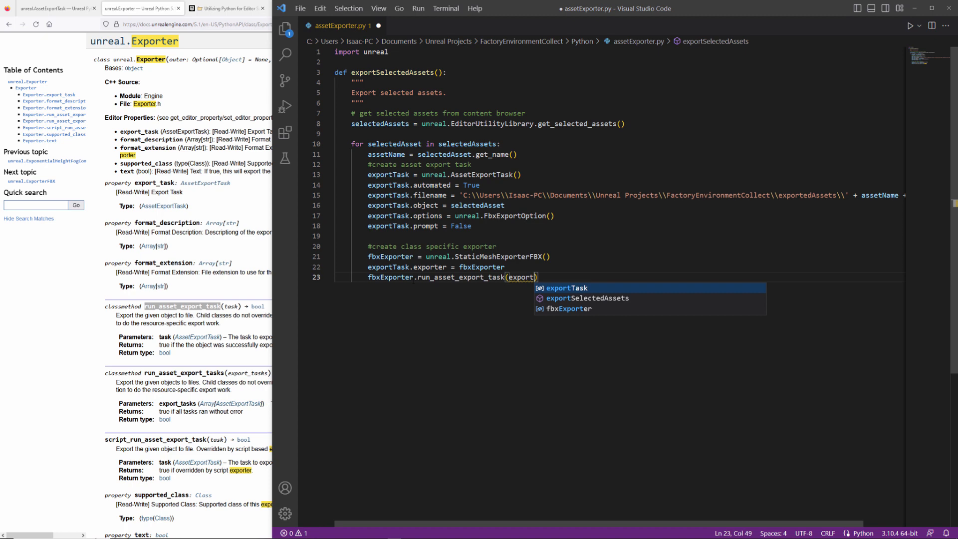
{"action": "key", "text": "Tab"}
{"action": "key", "text": "ctrl+s"}
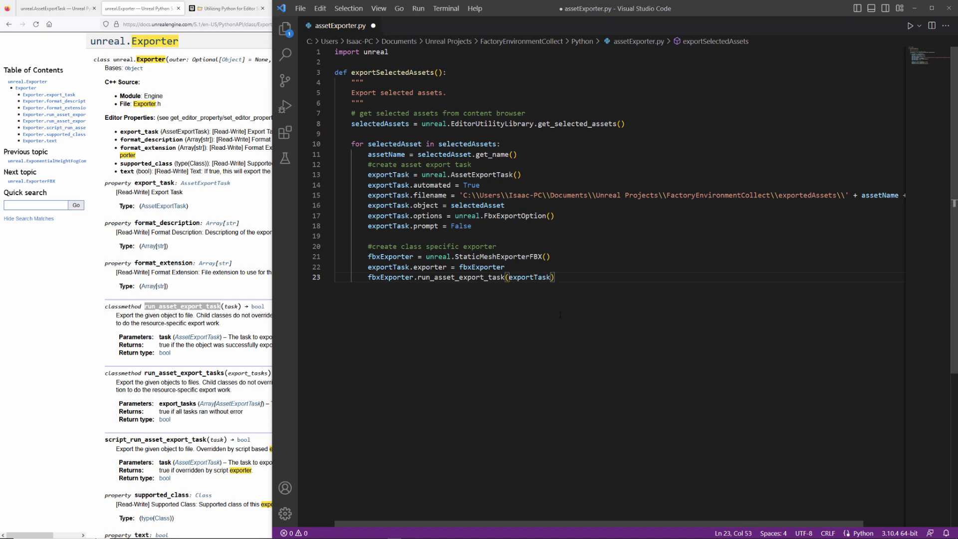
{"action": "key", "text": "ctrl+s"}
- In Unreal's Python console run import assetExporter and assetExporter.exportSelectedAssets()
{"action": "key", "text": "alt+Tab"}
{"action": "key", "text": "alt+Tab"}
{"action": "key", "text": "alt+Tab"}
{"action": "type", "text": "i"}
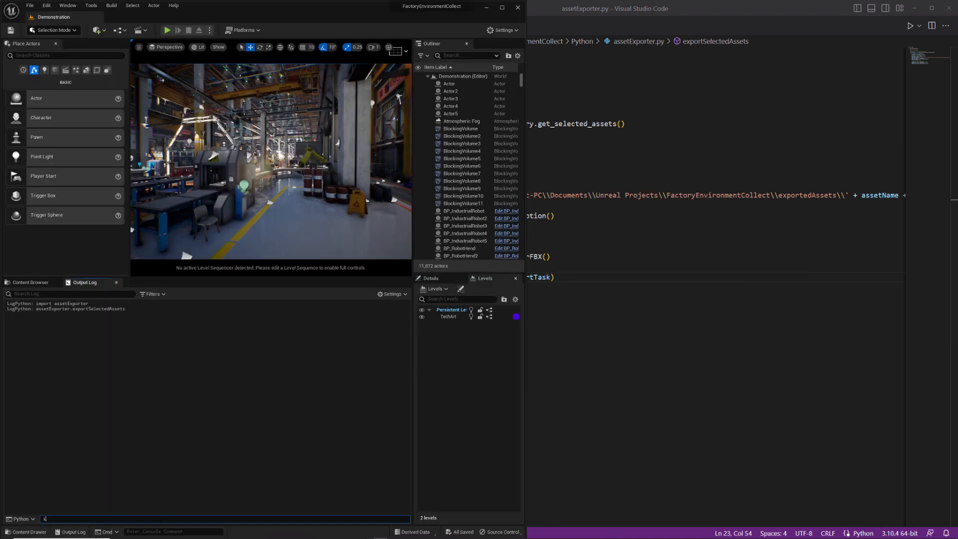
{"action": "type", "text": "mport assetExport"}
{"action": "type", "text": "er"}
{"action": "key", "text": "Return"}
{"action": "type", "text": "assetExport"}
{"action": "type", "text": "er.export"}
{"action": "type", "text": "SelectedAssets"}
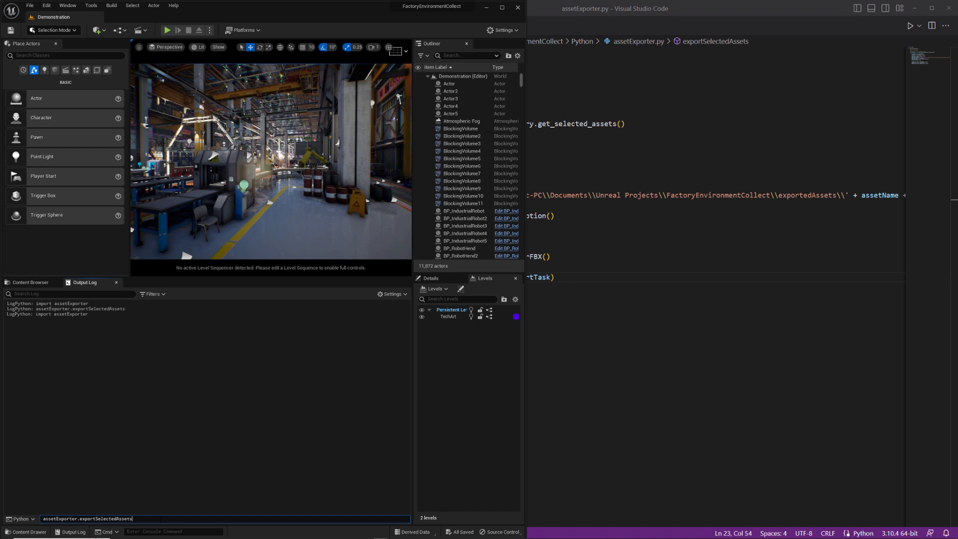
{"action": "type", "text": "()"}
{"action": "key", "text": "Return"}
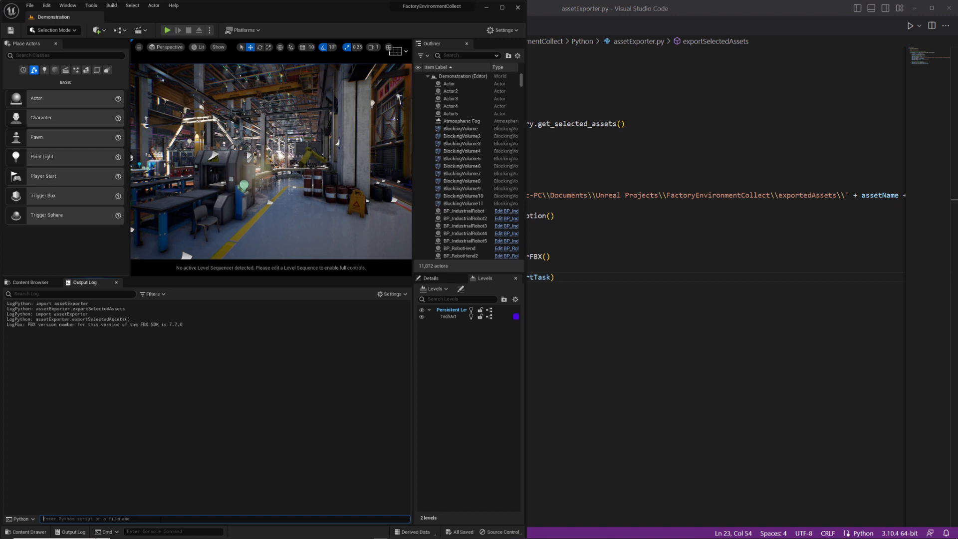
- Delete the existing SM_AirConditioning_01.fbx from the exportedAssets folder
{"action": "key", "text": "alt+Tab"}
{"action": "left_click_drag", "start_coordinate": [552, 100], "coordinate": [590, 66]}
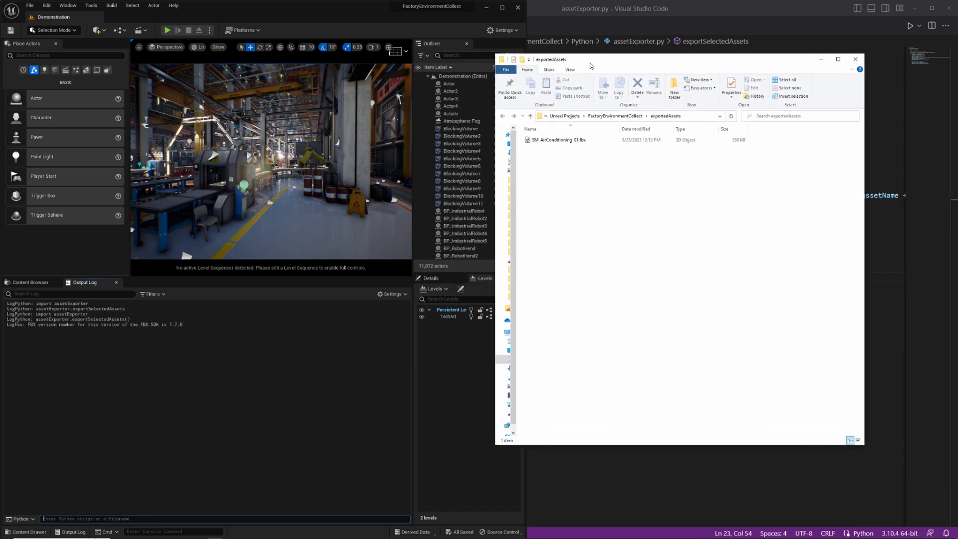
{"action": "left_click", "coordinate": [558, 140]}
{"action": "key", "text": "Delete"}
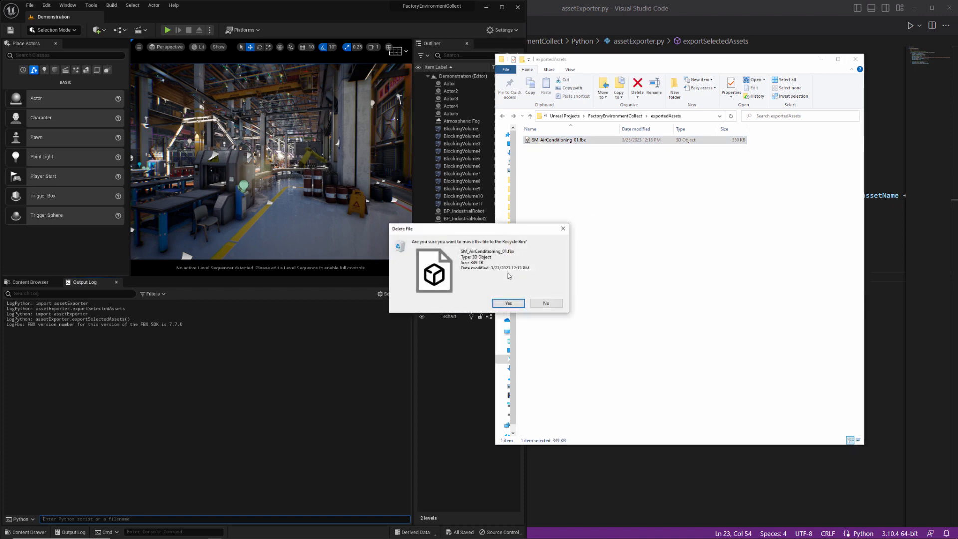
{"action": "left_click", "coordinate": [508, 303]}
- Rerun exportSelectedAssets() in Unreal and confirm the FBX file is recreated in the folder
{"action": "left_click", "coordinate": [226, 519]}
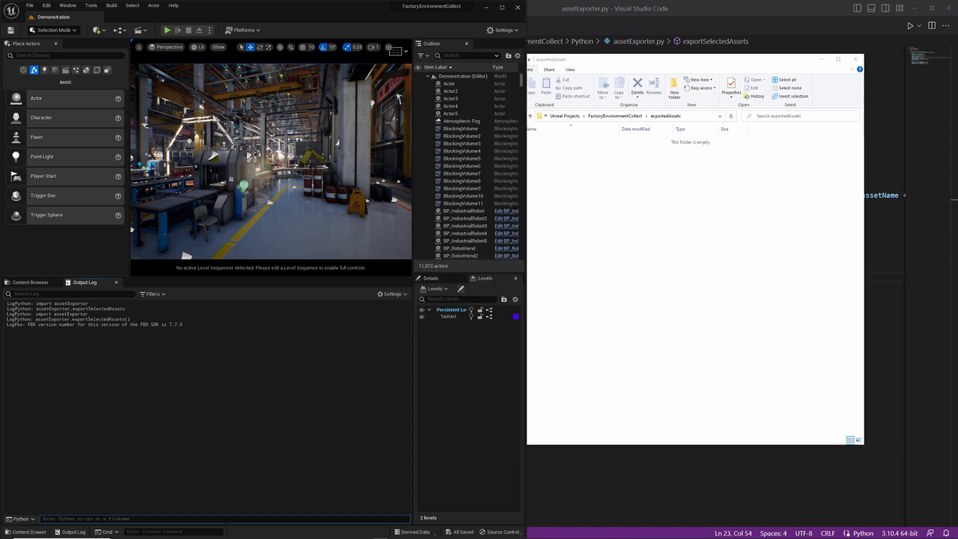
{"action": "key", "text": "Up"}
{"action": "key", "text": "Return"}
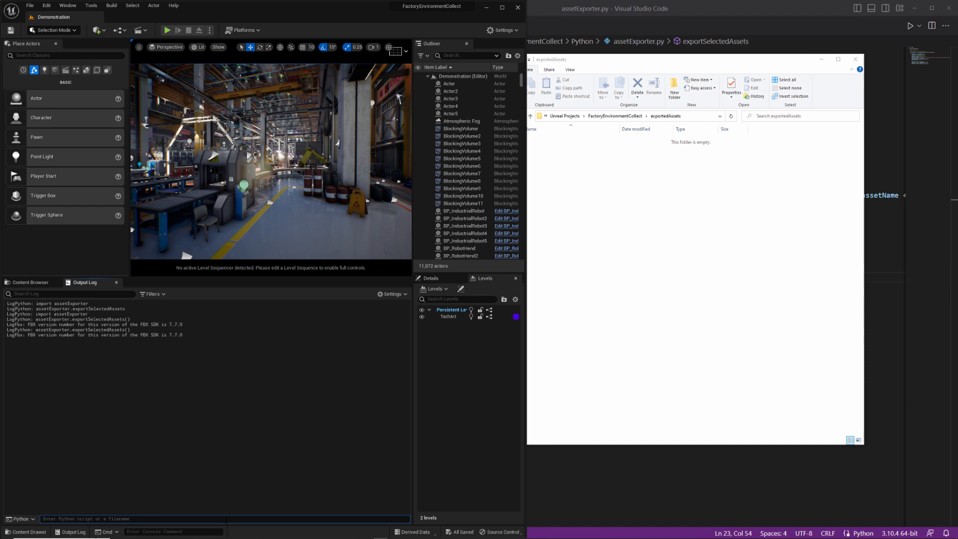
{"action": "left_click", "coordinate": [632, 176]}
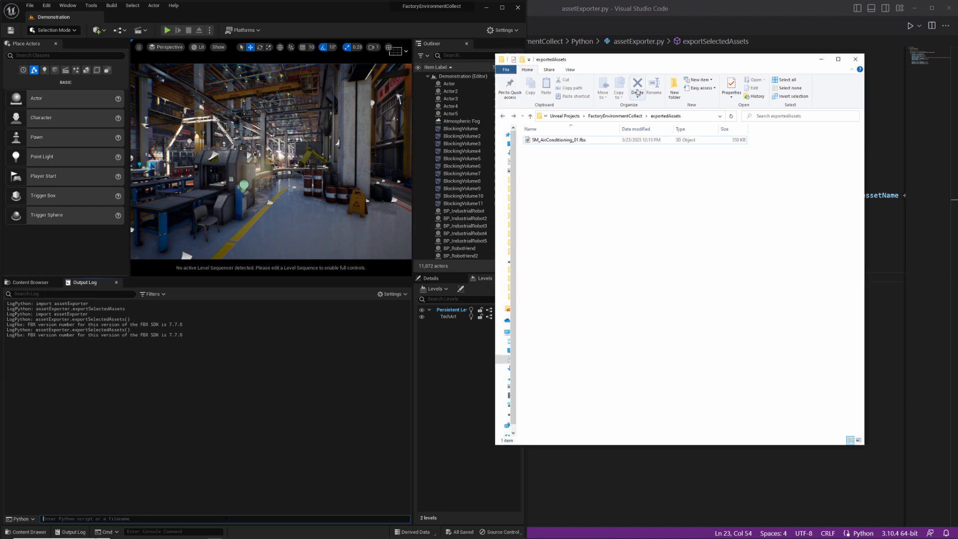
- Cut the exportTask.options = unreal.FbxExportOption() line out of the task setup block
{"action": "left_click", "coordinate": [669, 23]}
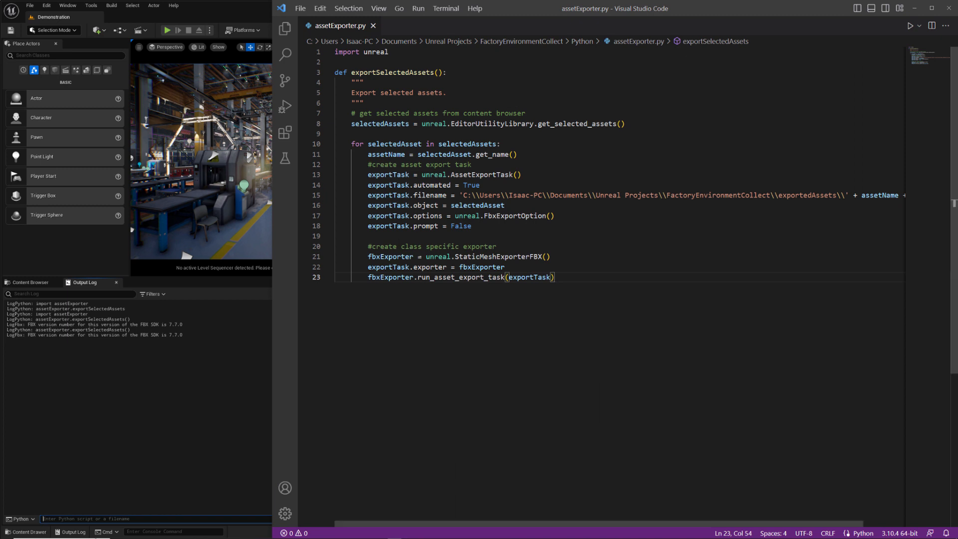
{"action": "left_click_drag", "start_coordinate": [473, 226], "coordinate": [337, 205]}
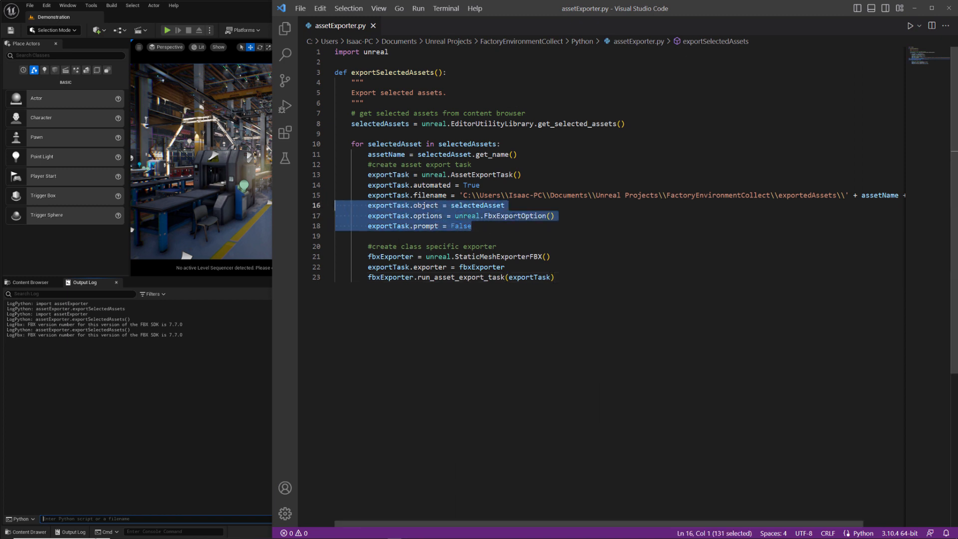
{"action": "left_click", "coordinate": [518, 216]}
{"action": "left_click_drag", "start_coordinate": [554, 215], "coordinate": [367, 216]}
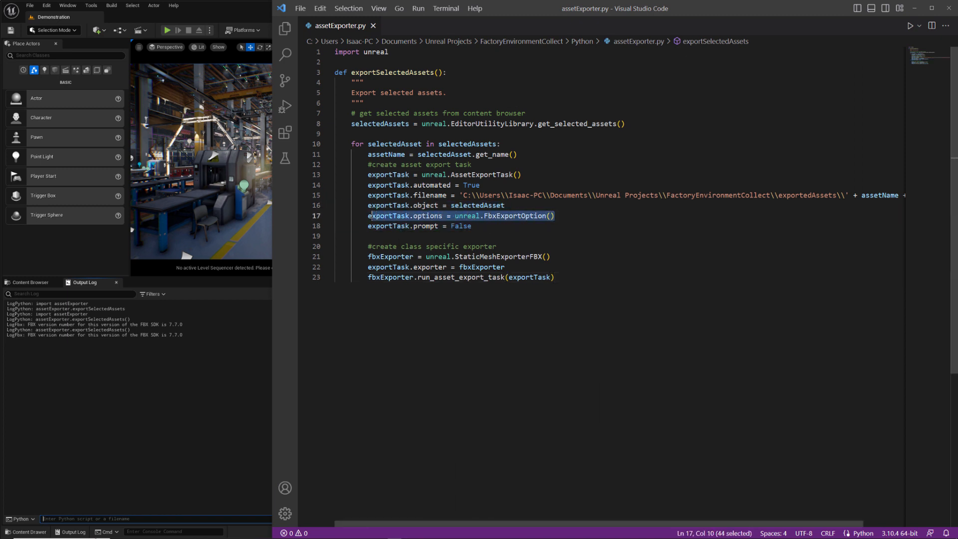
{"action": "key", "text": "Delete"}
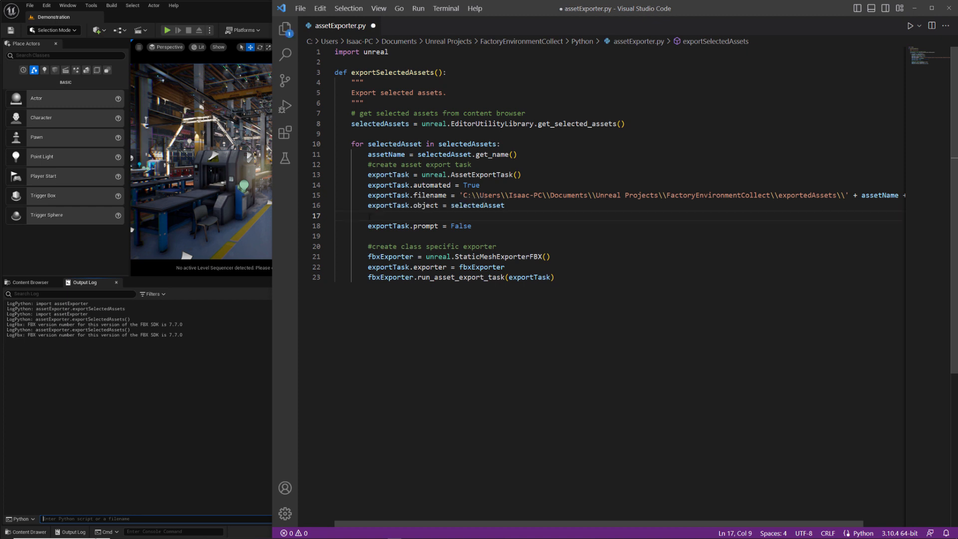
- Paste the options line under the '#create class specific exporter' comment and remove the leftover blank line
{"action": "key", "text": "Down"}
{"action": "key", "text": "Down"}
{"action": "key", "text": "Down"}
{"action": "key", "text": "Down"}
{"action": "type", "text": "exportTask.options = unreal.FbxExportOption()"}
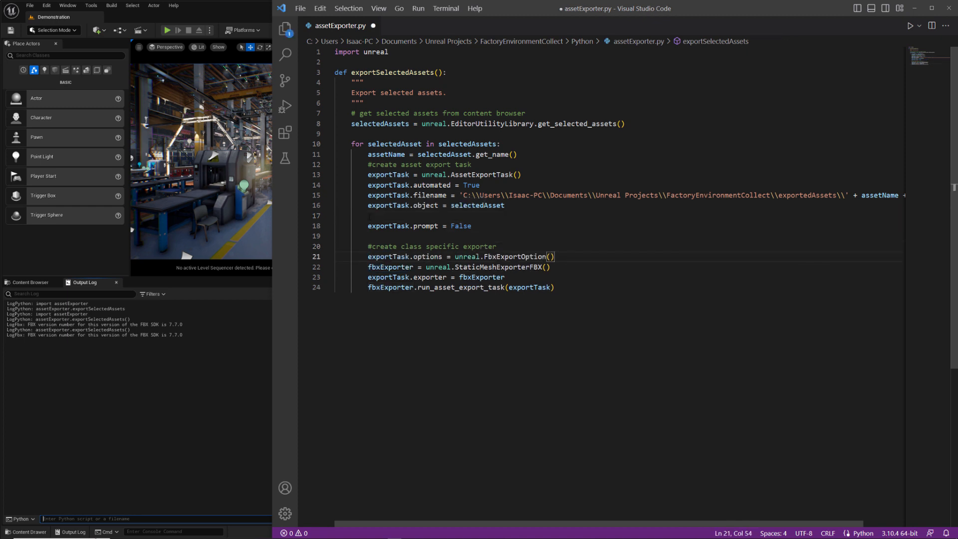
{"action": "key", "text": "Up"}
{"action": "key", "text": "Up"}
{"action": "key", "text": "Up"}
{"action": "key", "text": "BackSpace"}
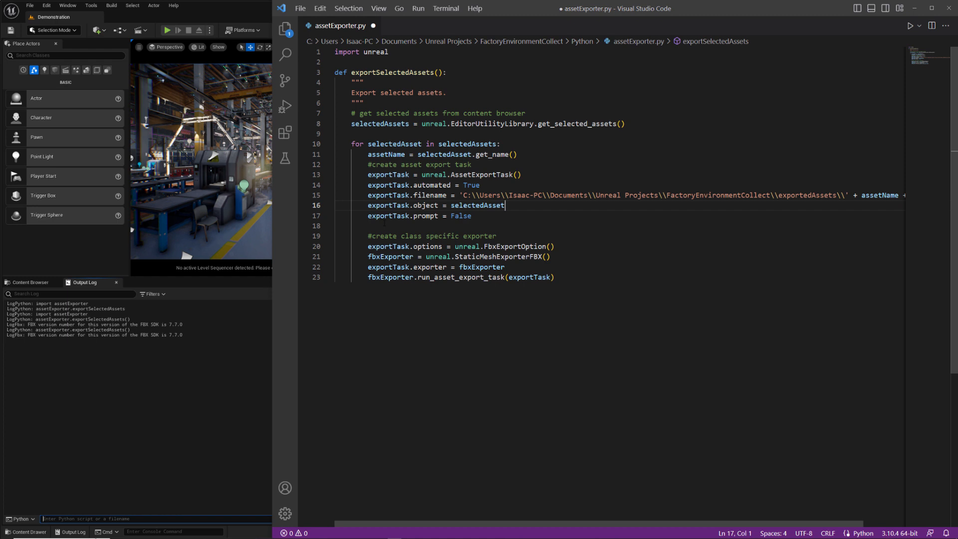
- Select the fbx extension at the end of the filename path
{"action": "key", "text": "Up"}
{"action": "key", "text": "End"}
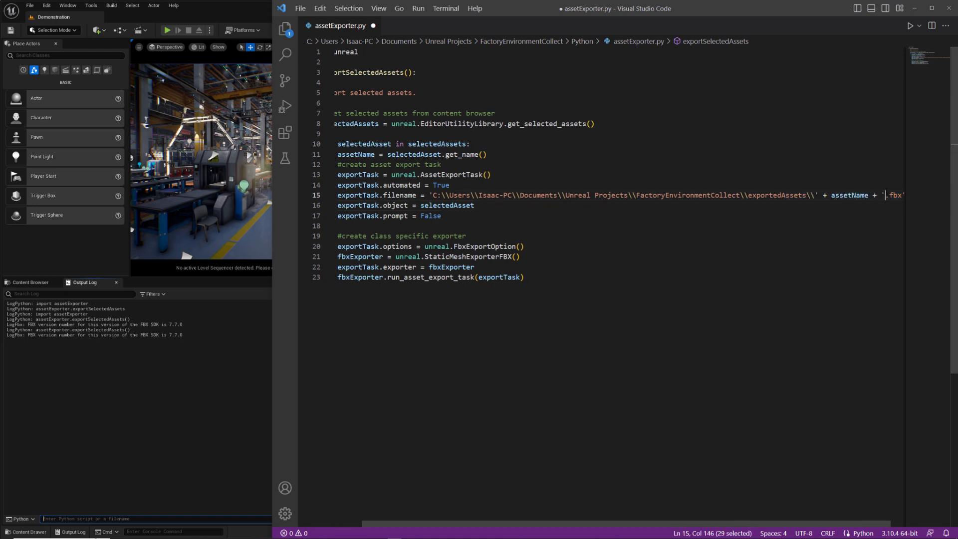
{"action": "key", "text": "ctrl+shift+Left"}
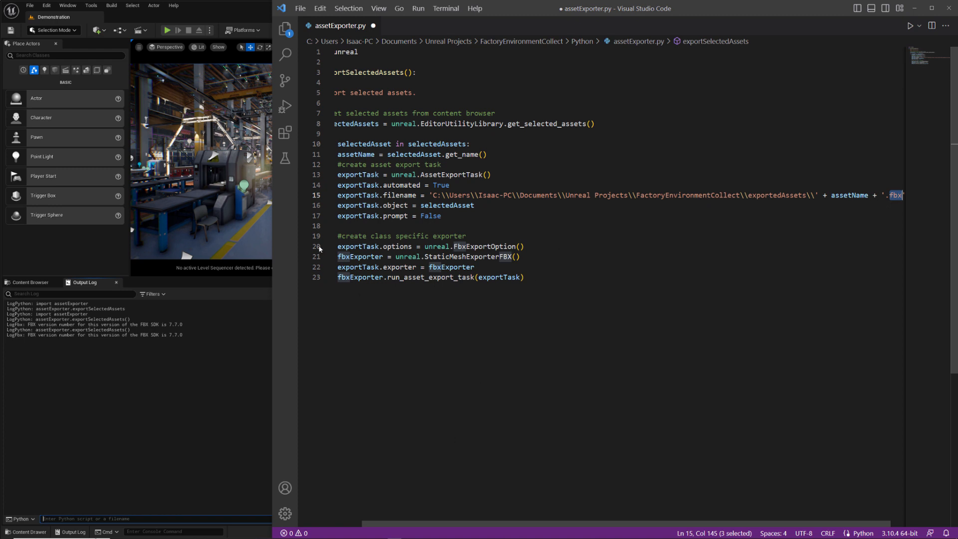
- Write if isinstance(selectedAsset, unreal.StaticMesh): on the blank line before the exporter
{"action": "left_click", "coordinate": [446, 228]}
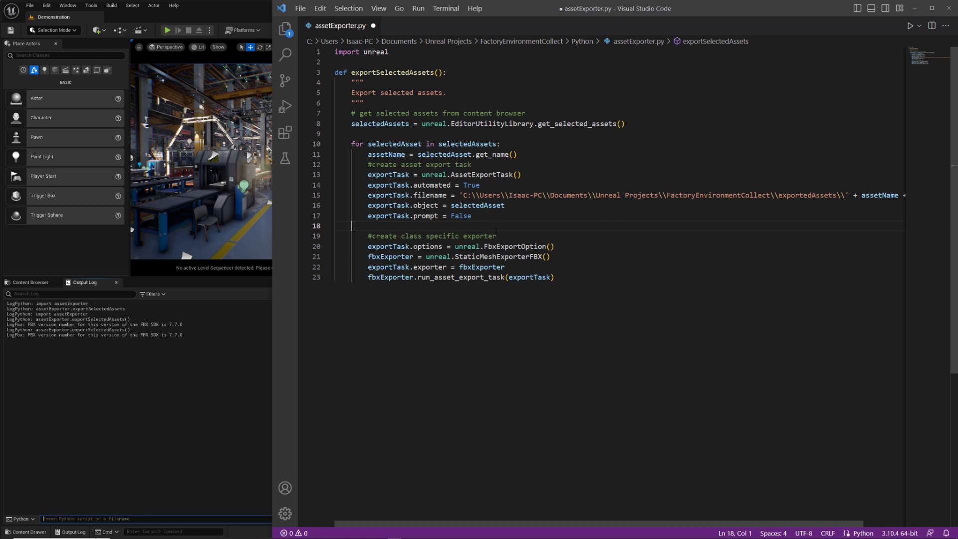
{"action": "key", "text": "Tab"}
{"action": "type", "text": "if isinstan"}
{"action": "type", "text": "ce()"}
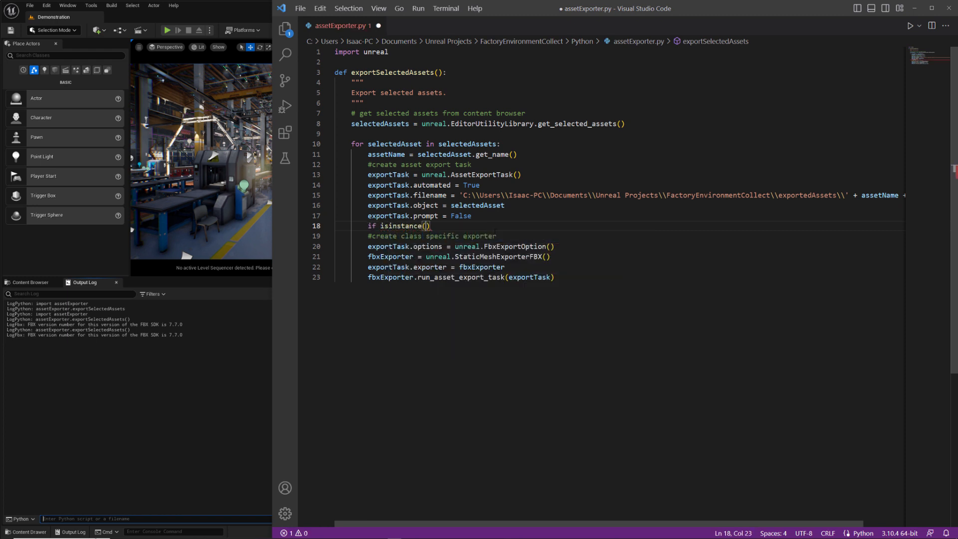
{"action": "type", "text": "sel"}
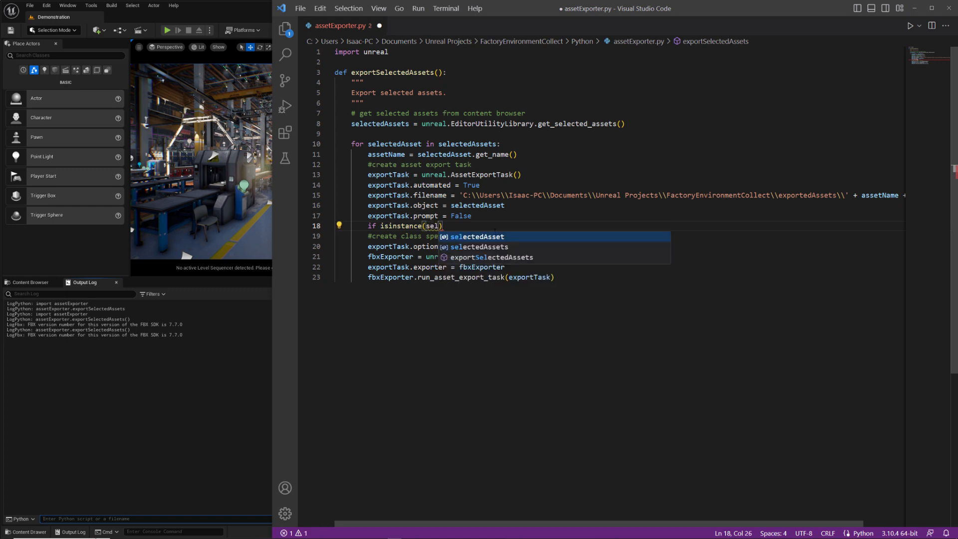
{"action": "key", "text": "Tab"}
{"action": "type", "text": ", unreal.S"}
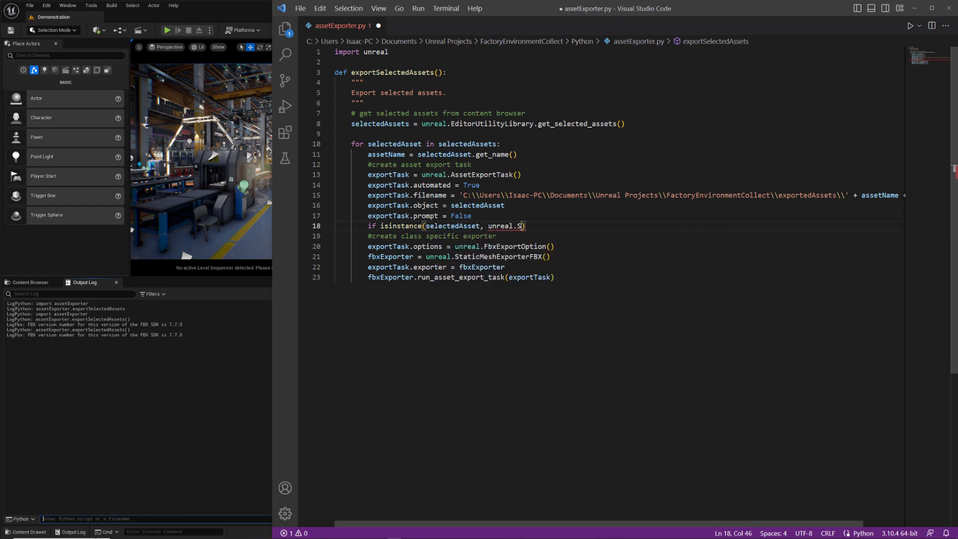
{"action": "type", "text": "taticMesh)"}
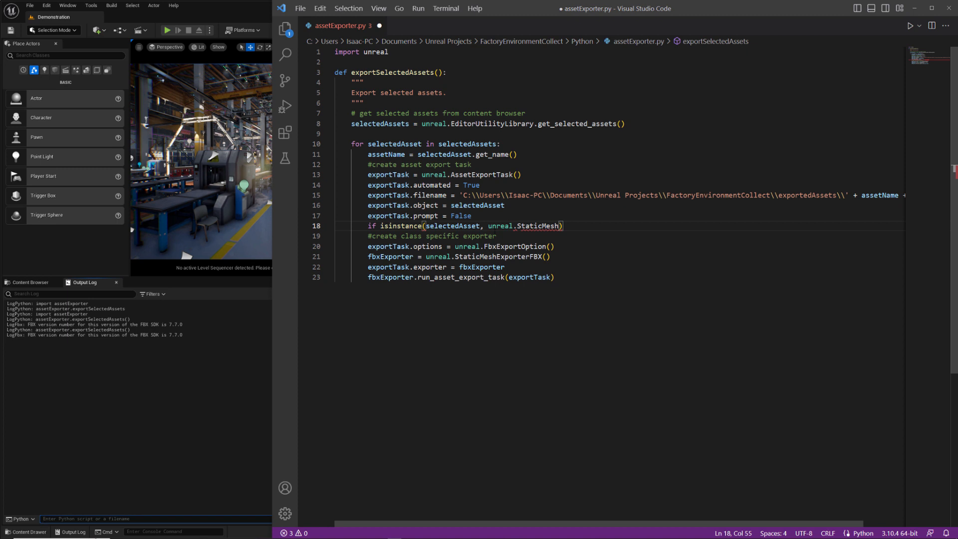
{"action": "type", "text": ":"}
- Indent the options and FBX exporter lines under the StaticMesh check
{"action": "mouse_move", "coordinate": [555, 277]}
{"action": "left_mouse_down"}
{"action": "mouse_move", "coordinate": [449, 270]}
{"action": "mouse_move", "coordinate": [334, 236]}
{"action": "left_mouse_up"}
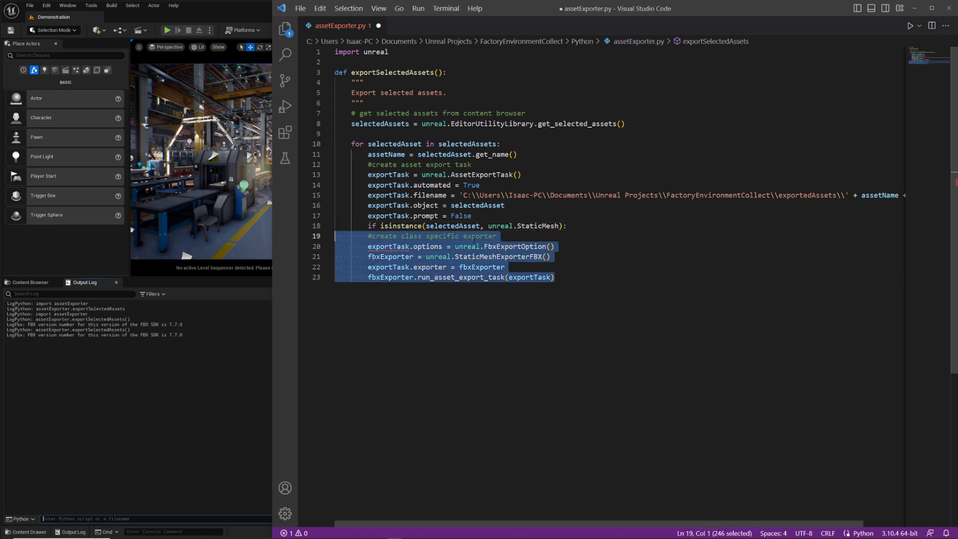
{"action": "key", "text": "Tab"}
{"action": "left_click", "coordinate": [474, 215]}
{"action": "left_click", "coordinate": [572, 277]}
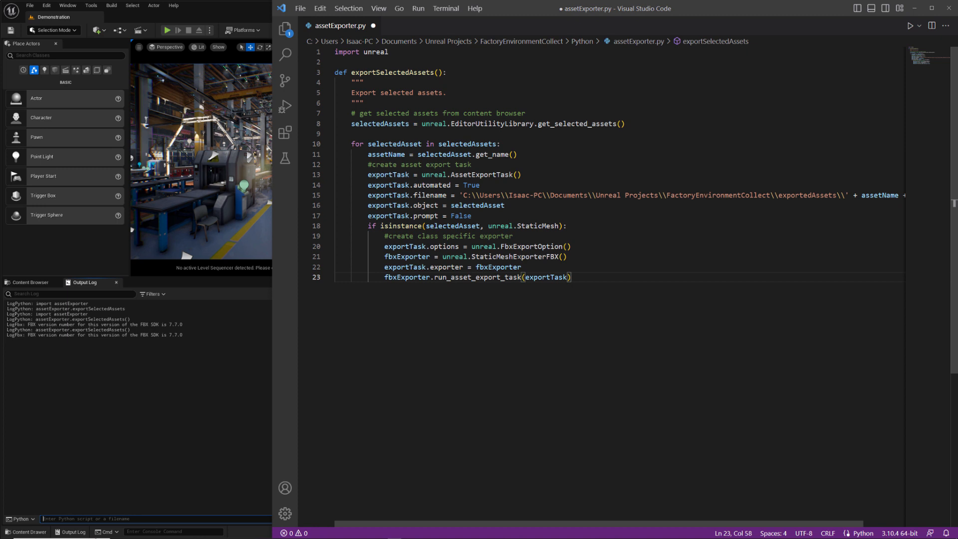
- Review the FbxExportOption, StaticMeshExporterFBX and StaticMesh class names in the block
{"action": "double_click", "coordinate": [532, 246]}
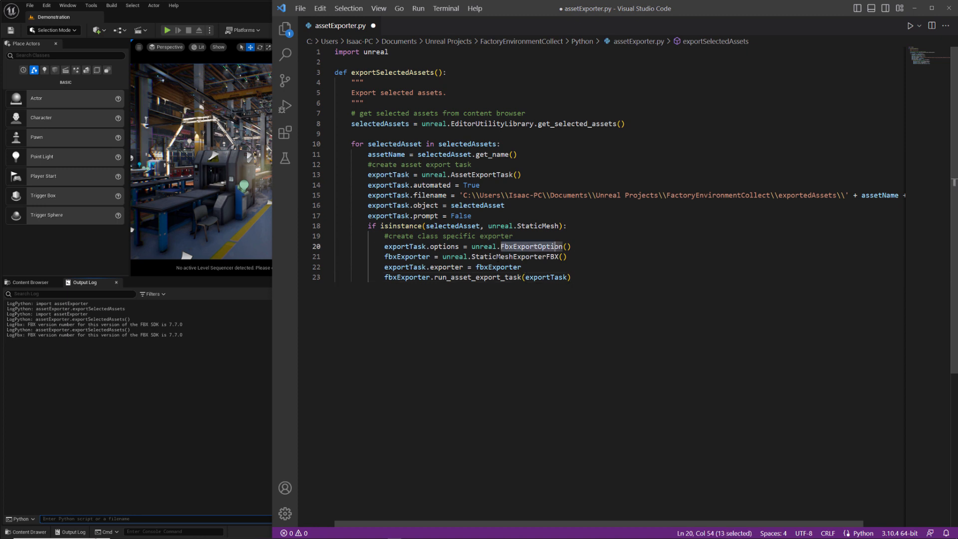
{"action": "double_click", "coordinate": [538, 256]}
{"action": "left_click", "coordinate": [568, 257]}
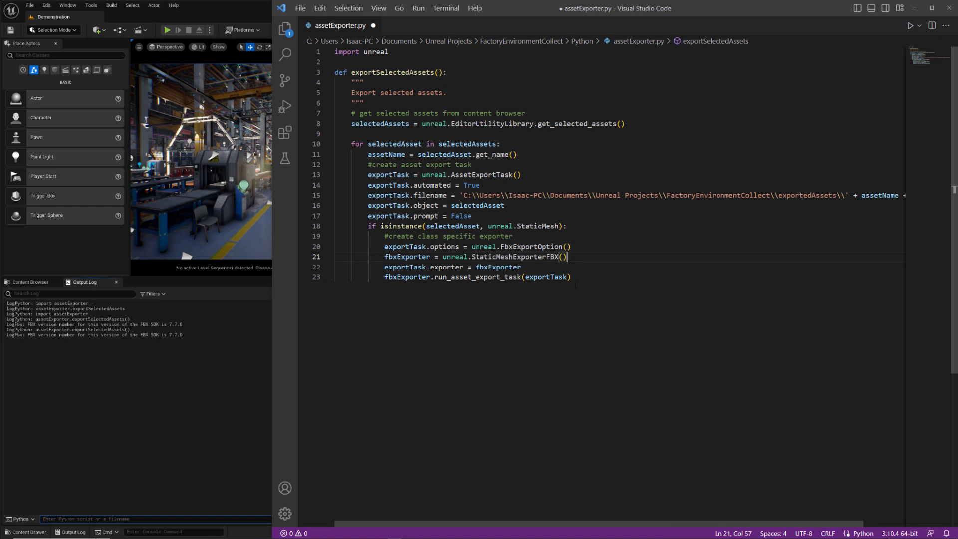
{"action": "double_click", "coordinate": [539, 225]}
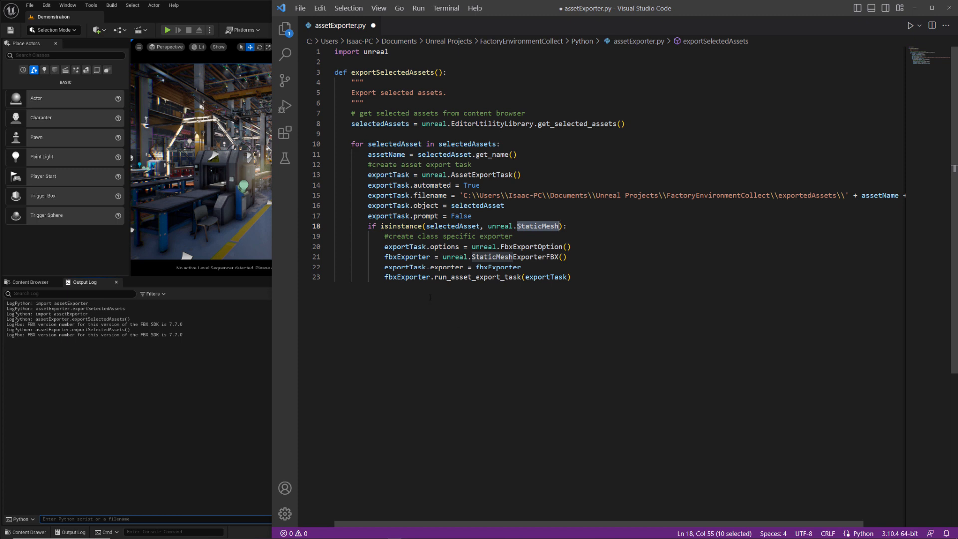
{"action": "left_click", "coordinate": [619, 280]}
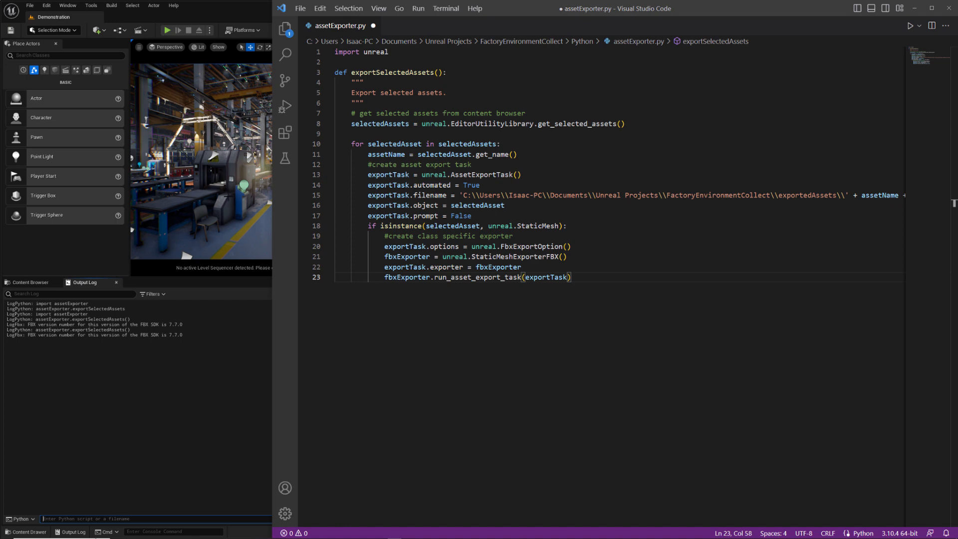
{"action": "left_click", "coordinate": [66, 264]}
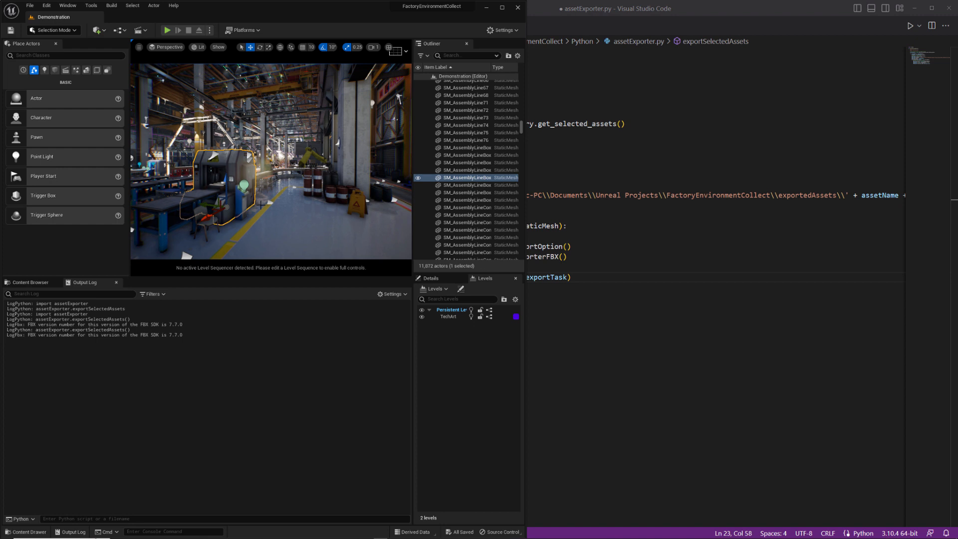
{"action": "mouse_move", "coordinate": [465, 215]}
{"action": "left_click", "coordinate": [566, 172]}
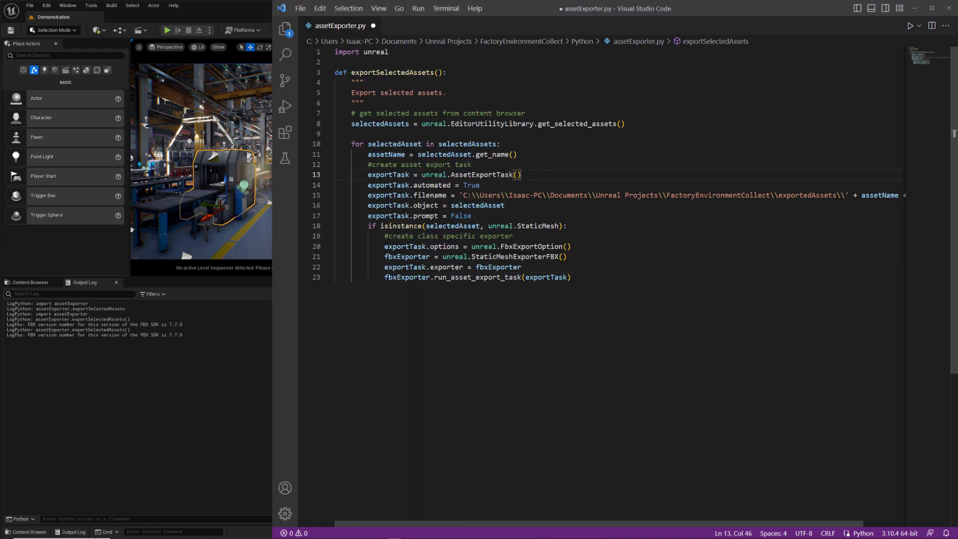
{"action": "left_click", "coordinate": [592, 277]}
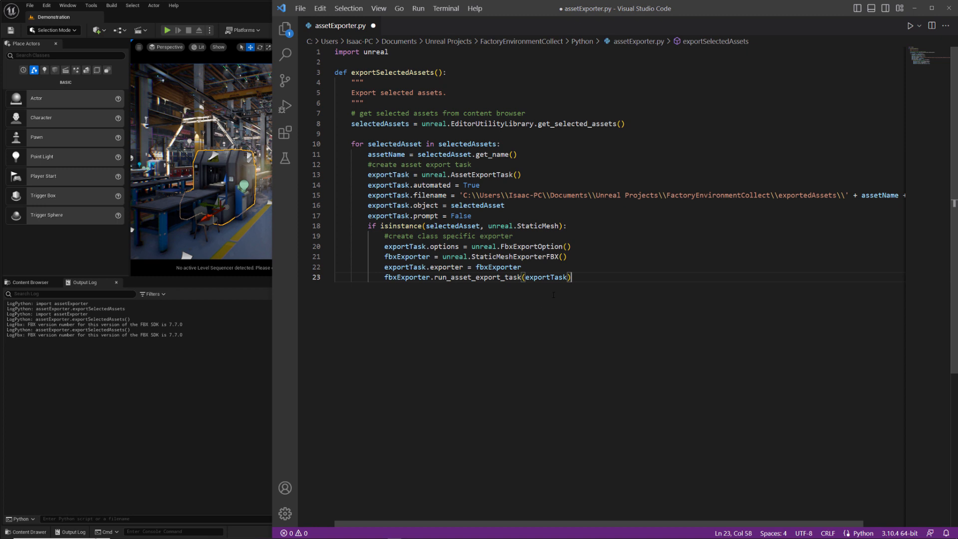